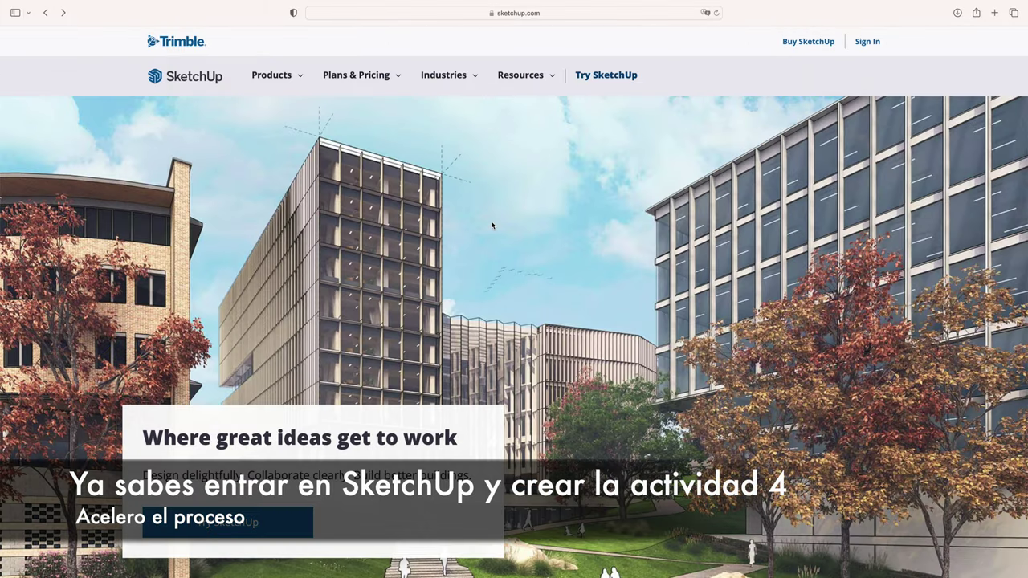
# - Go to SketchUp for Web from the Products menu and sign in with the saved account credentials
pyautogui.click(276, 76)
pyautogui.click(362, 175)
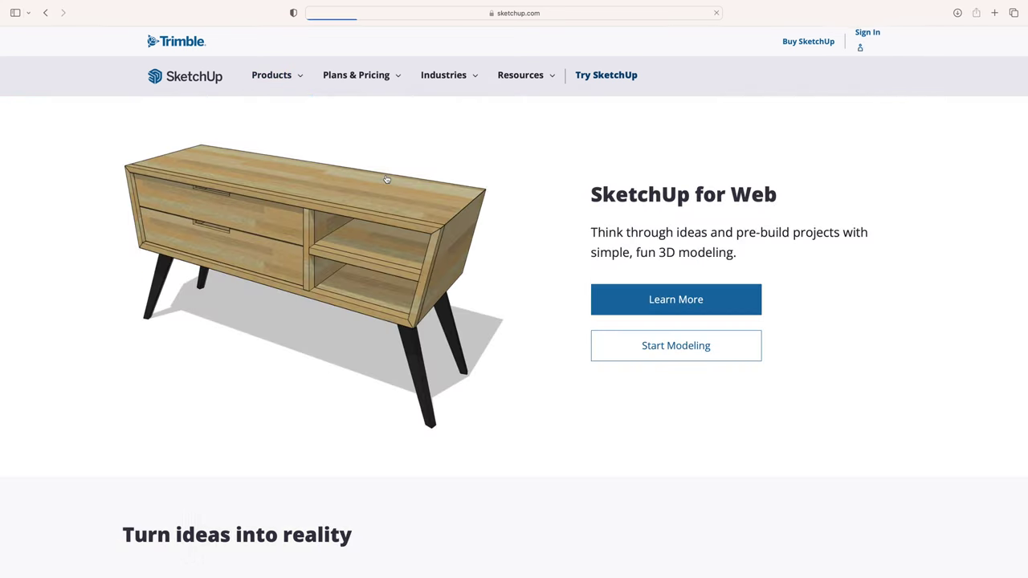
pyautogui.click(669, 349)
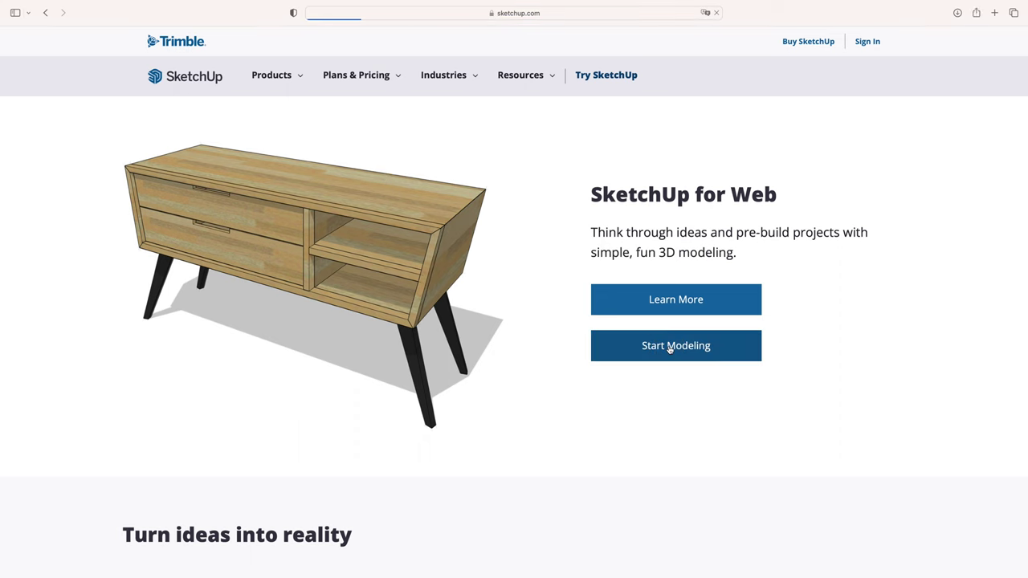
pyautogui.click(789, 235)
pyautogui.click(973, 255)
pyautogui.click(823, 237)
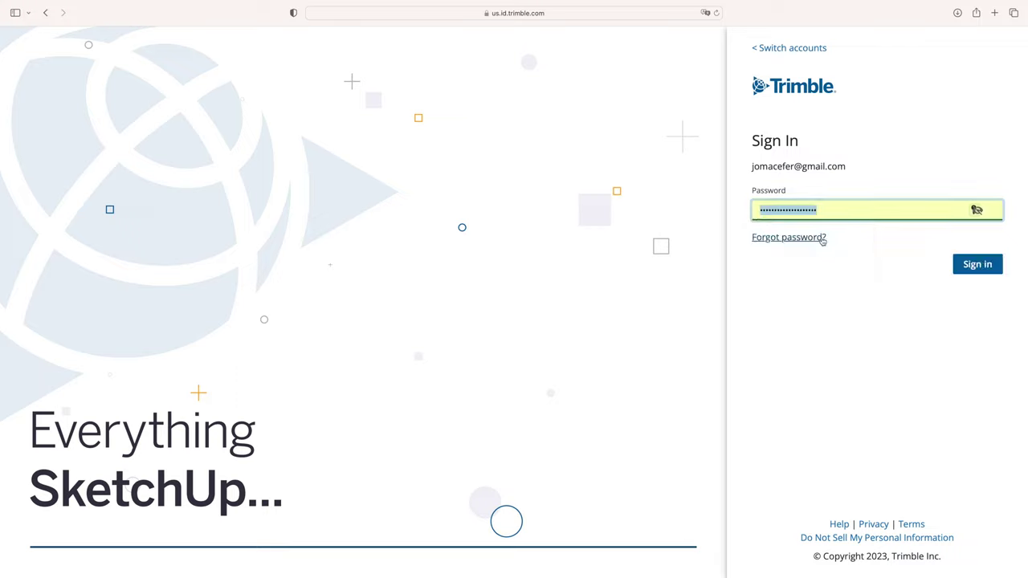
pyautogui.click(973, 270)
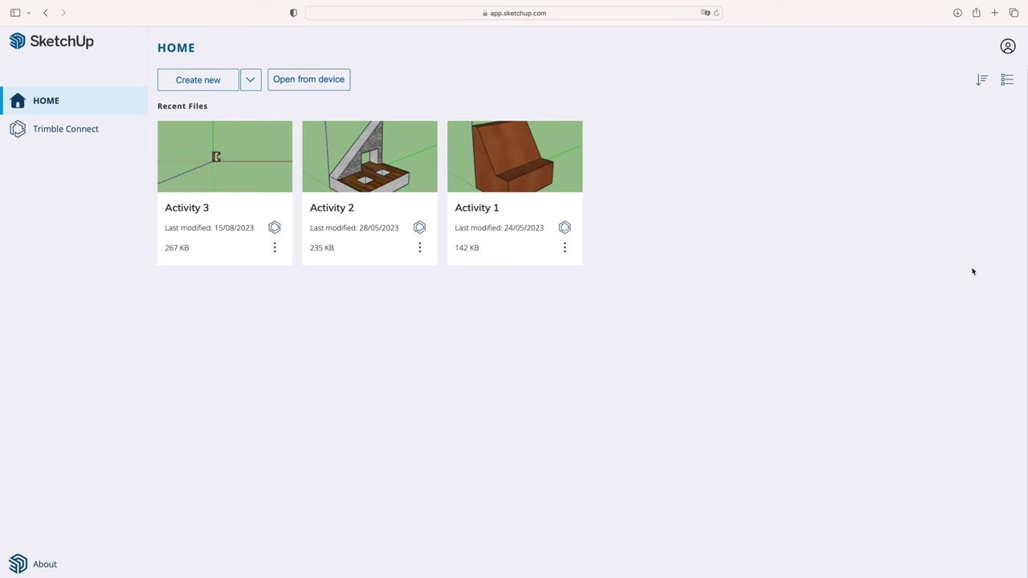
# - Create a new Decimal - Millimeters model and save it as Activity 4 in SketchUp > First Steps
pyautogui.click(253, 84)
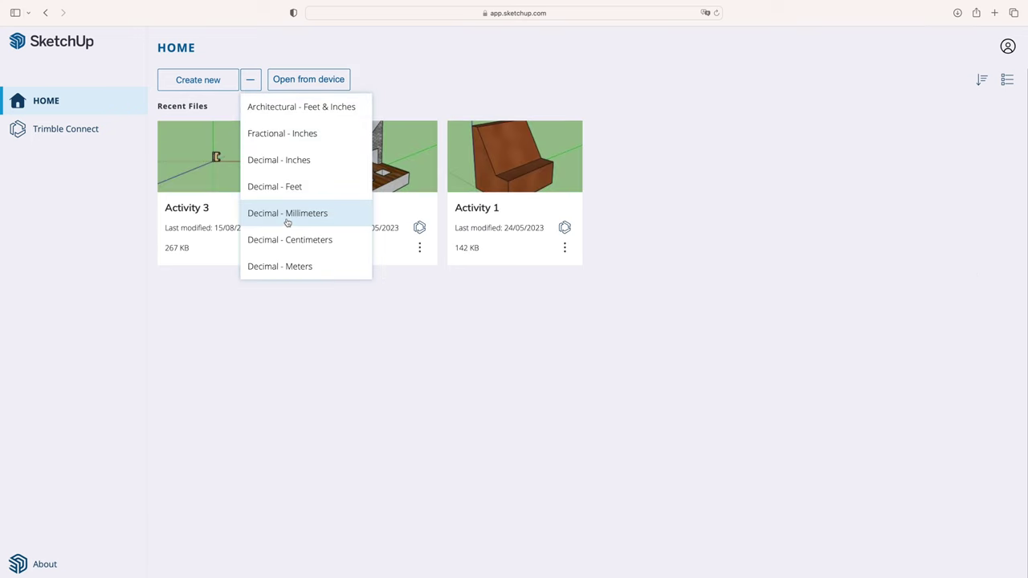
pyautogui.click(287, 214)
pyautogui.click(53, 40)
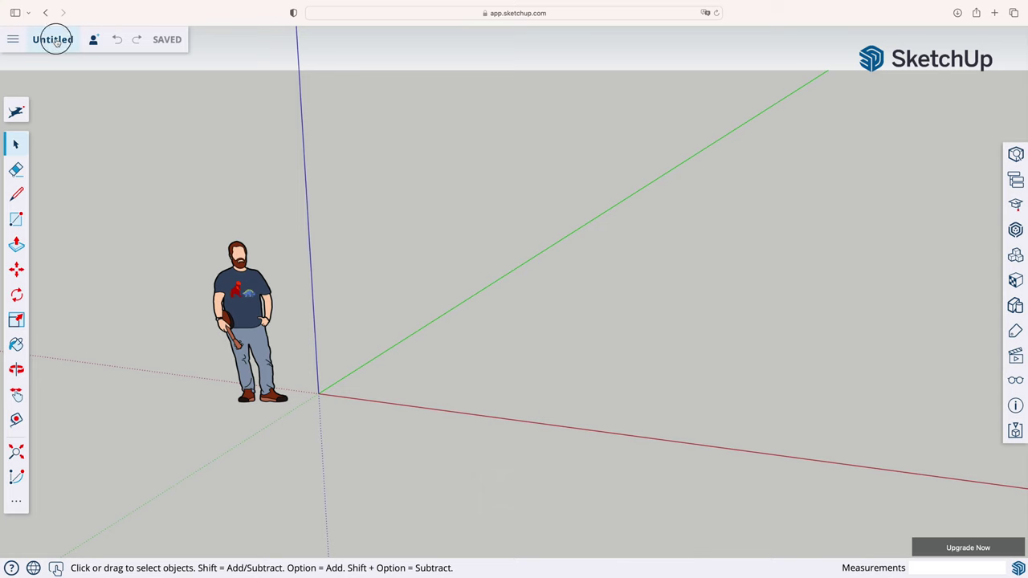
pyautogui.click(115, 204)
pyautogui.click(91, 174)
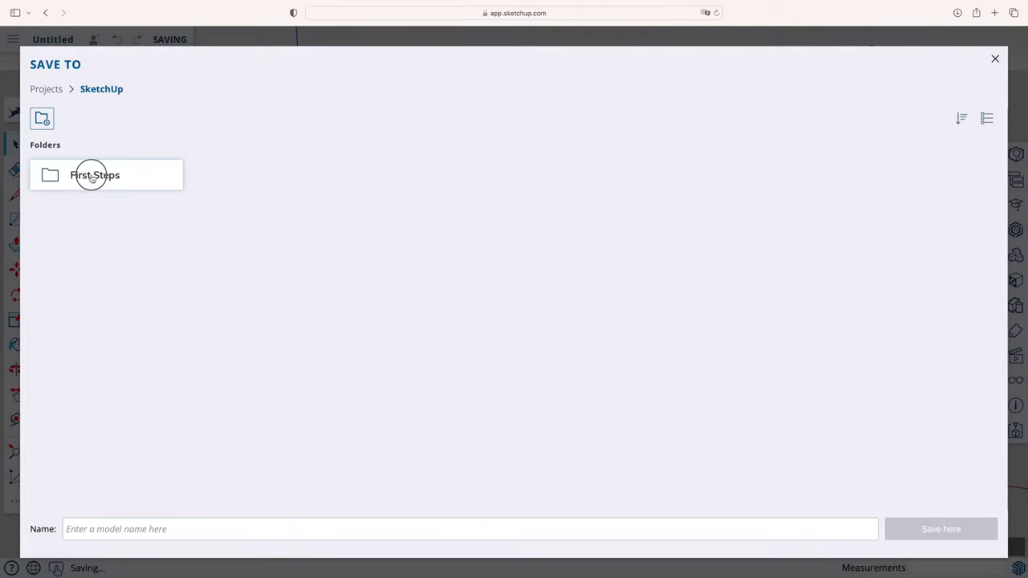
pyautogui.write('Acti')
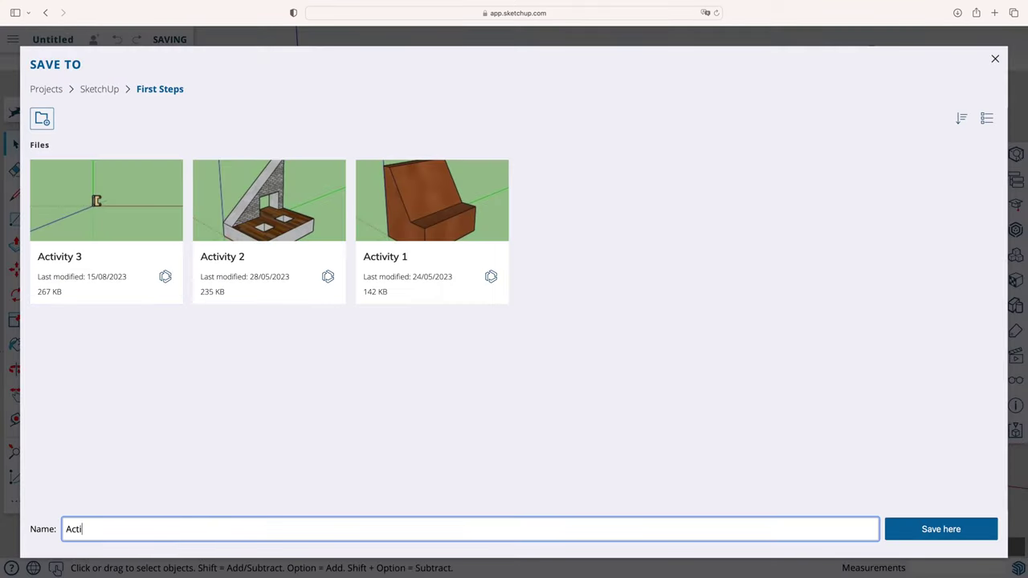
pyautogui.click(905, 530)
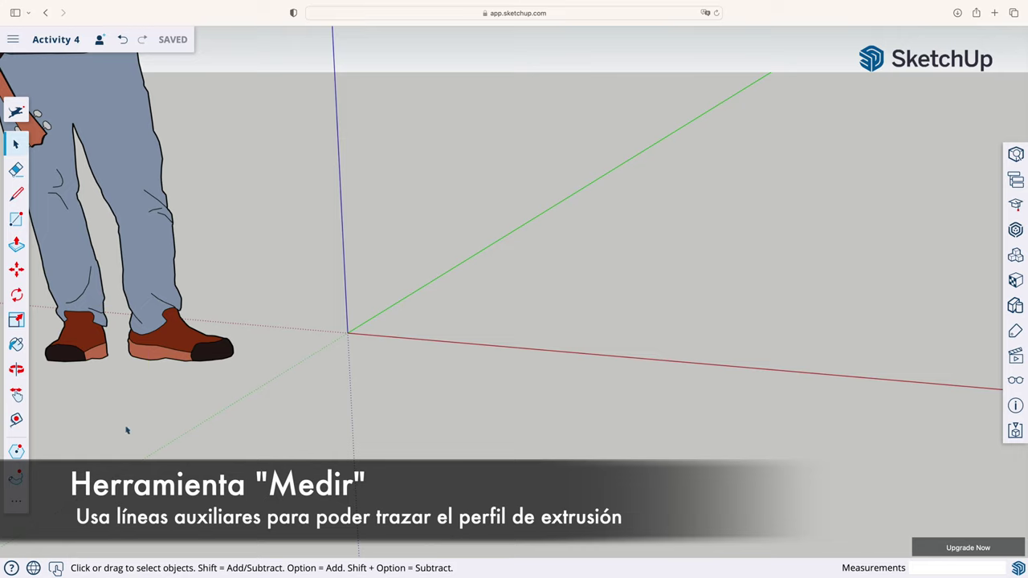
# - Place Tape Measure guides off the red axis at 60 mm and 80 mm up
pyautogui.click(16, 419)
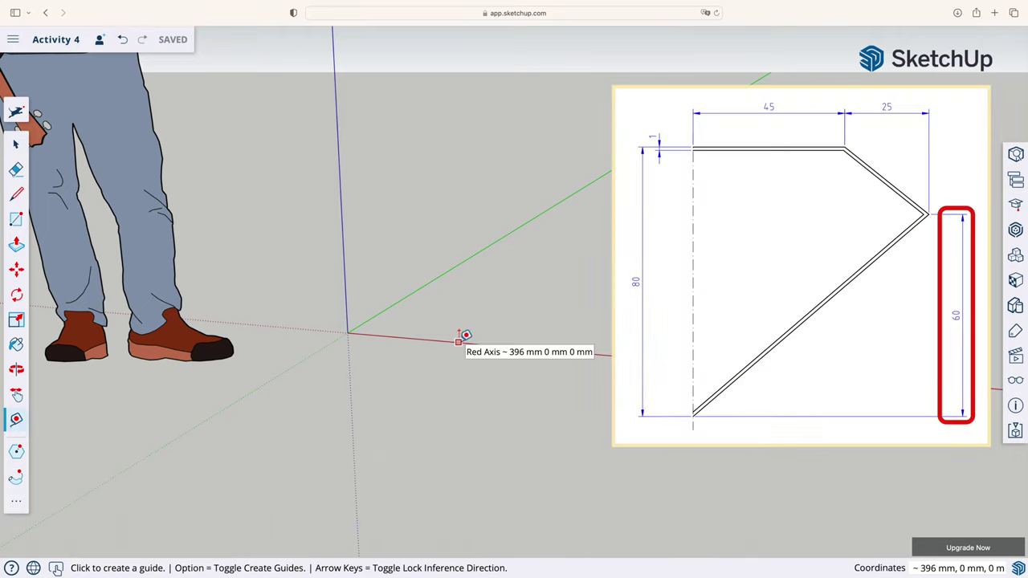
pyautogui.click(458, 341)
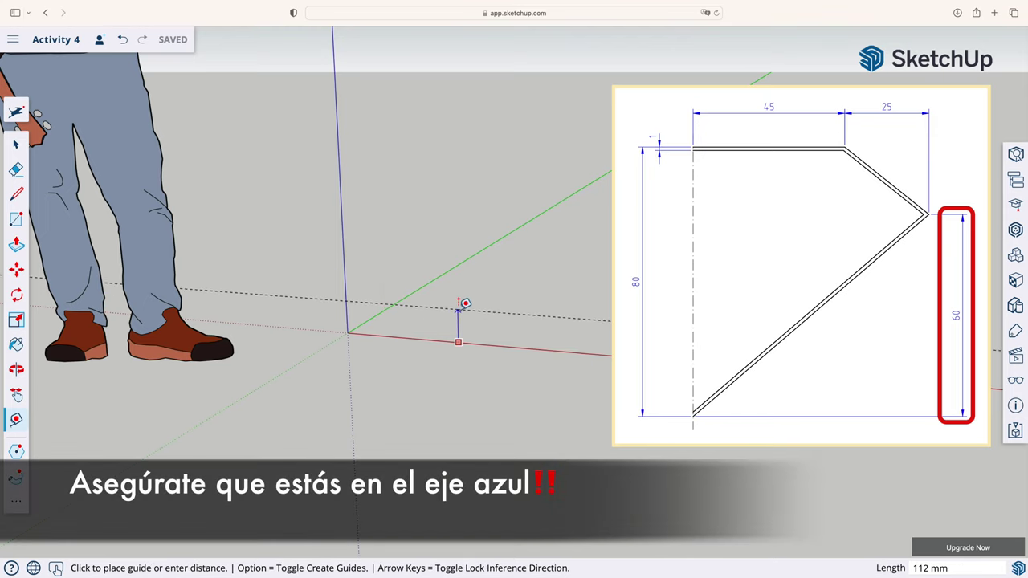
pyautogui.write('60')
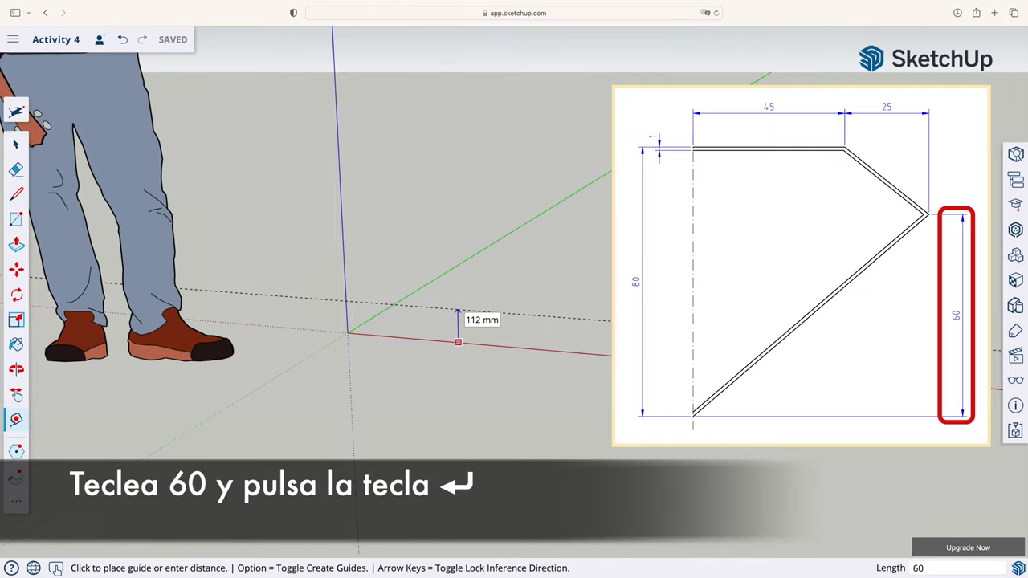
pyautogui.press('Return')
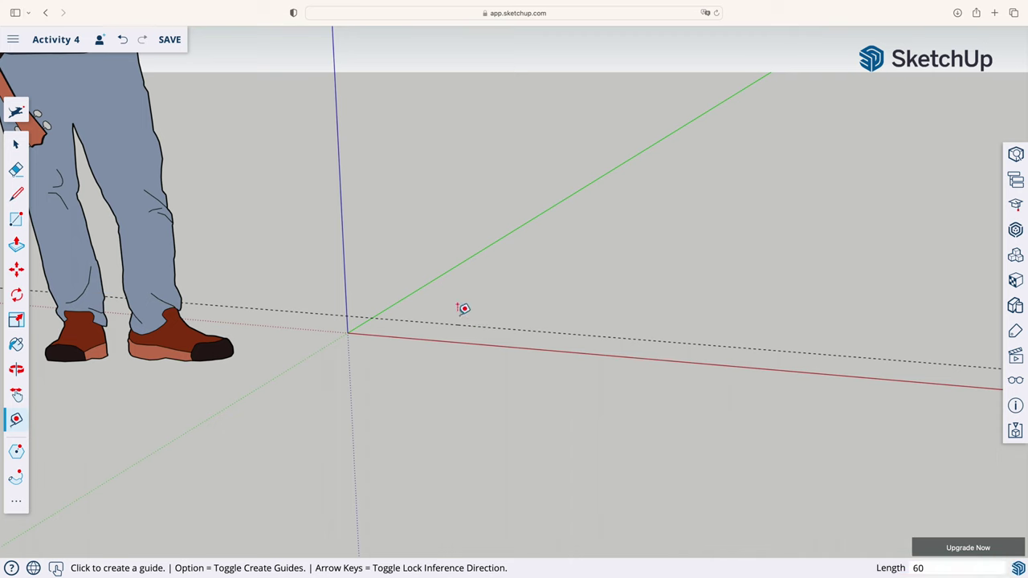
pyautogui.click(466, 343)
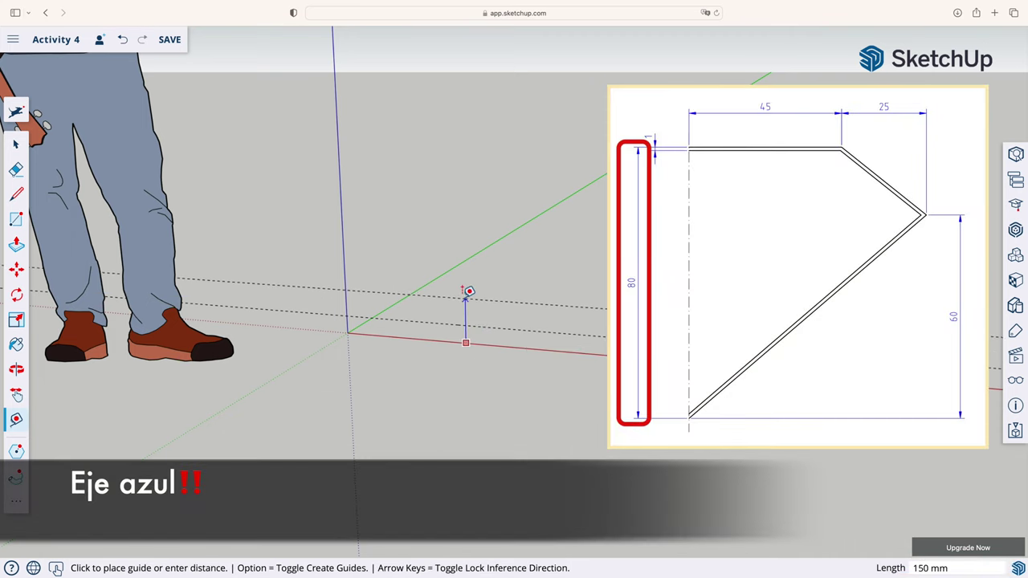
pyautogui.write('8')
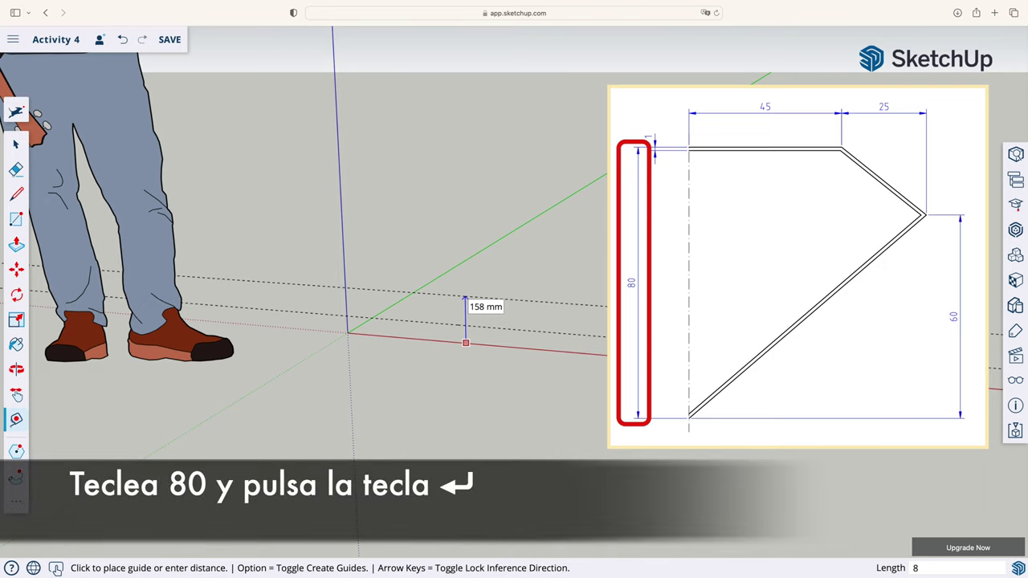
pyautogui.write('0')
pyautogui.press('Return')
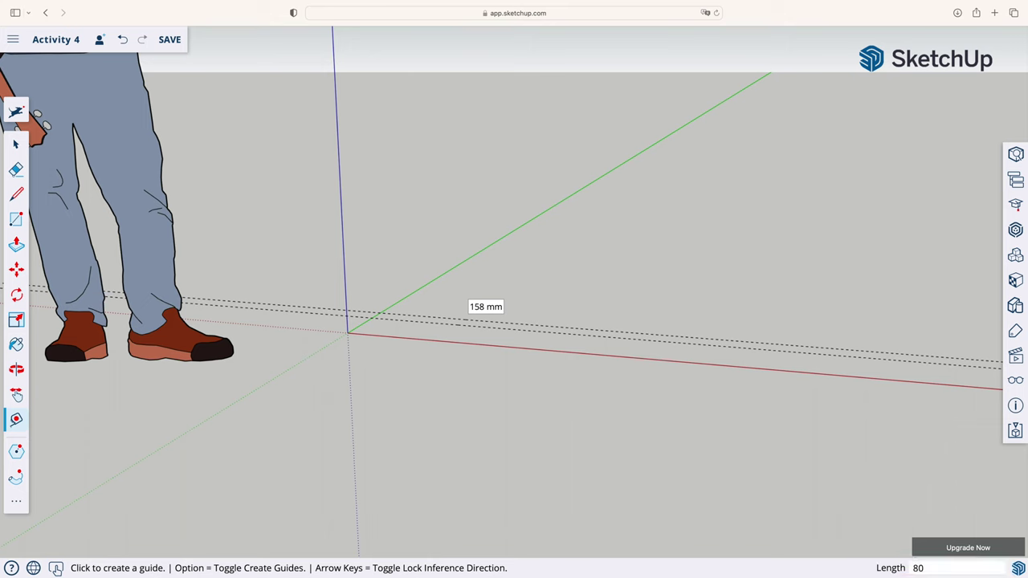
# - Place guides off the blue axis at 45 mm and a further 25 mm across
pyautogui.click(346, 245)
pyautogui.write('4')
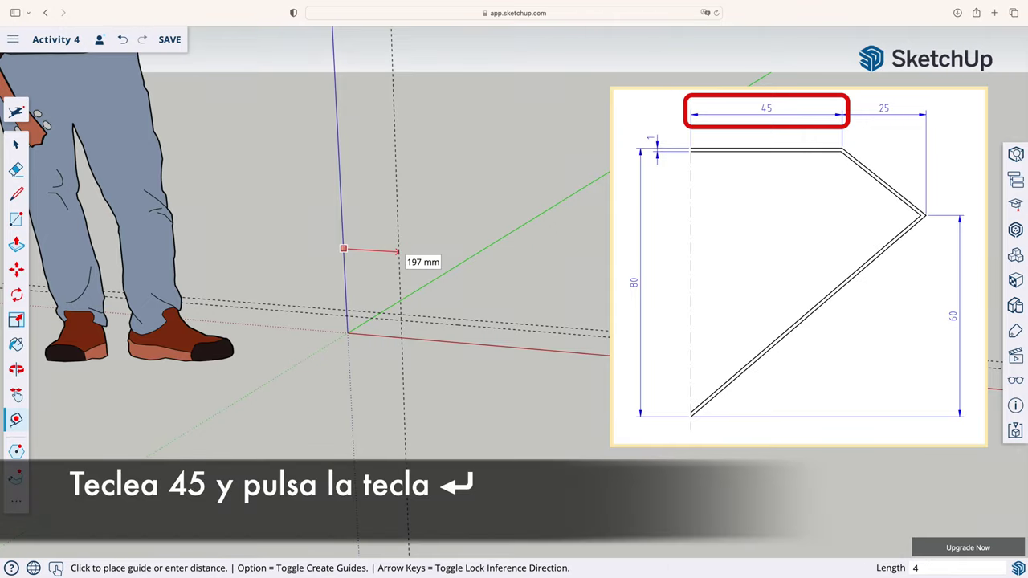
pyautogui.write('5')
pyautogui.press('Return')
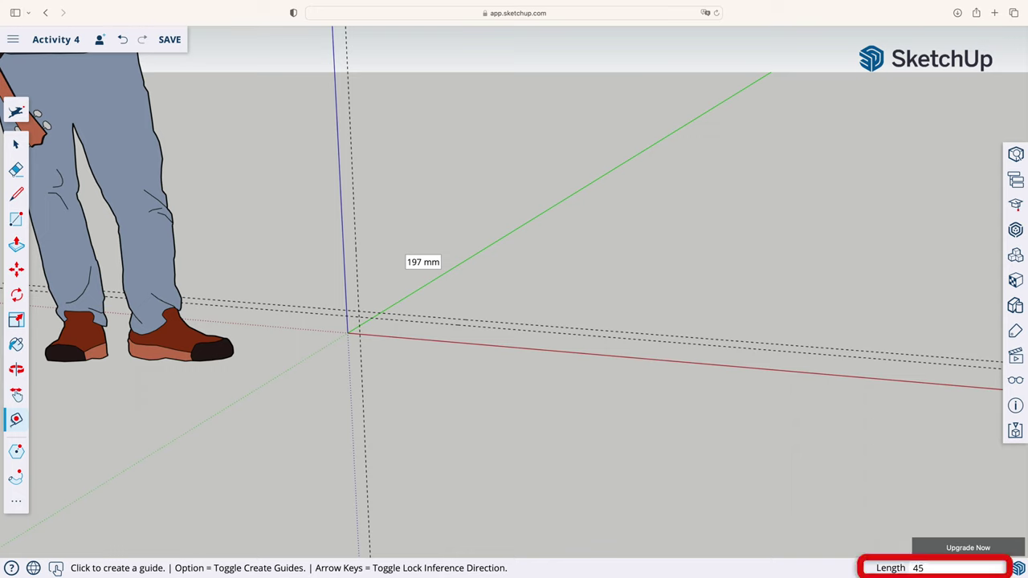
pyautogui.click(356, 249)
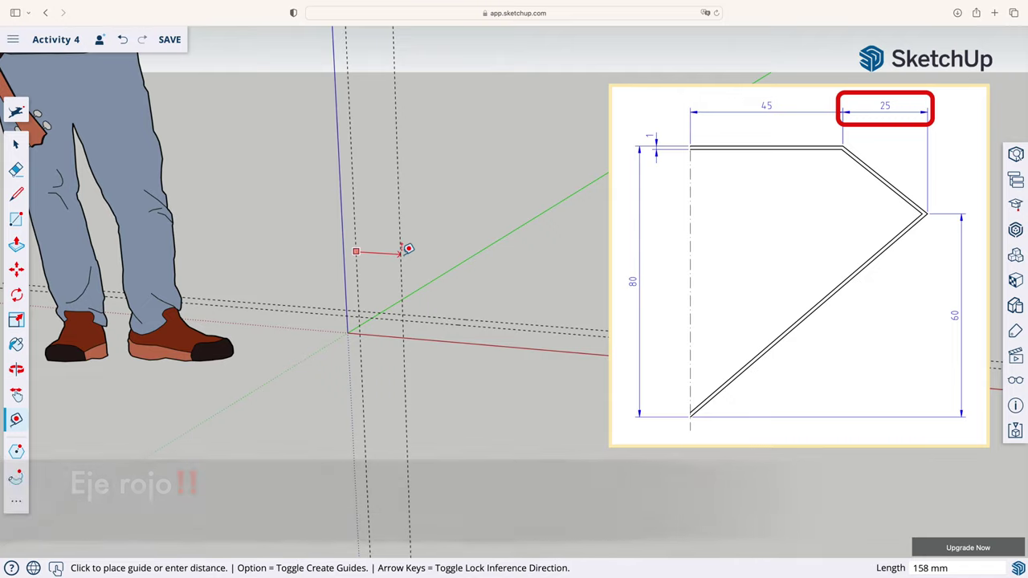
pyautogui.write('2')
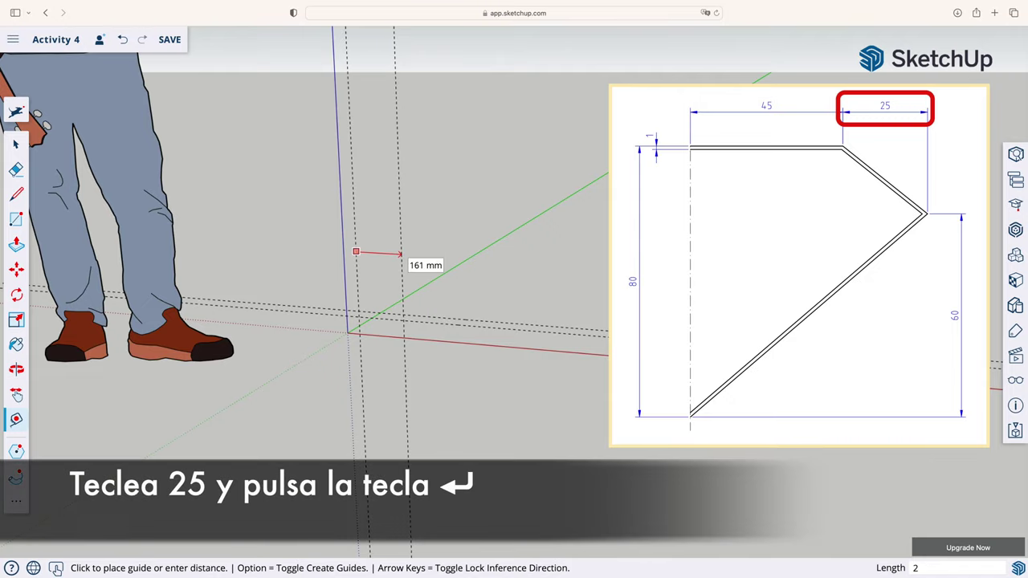
pyautogui.write('5')
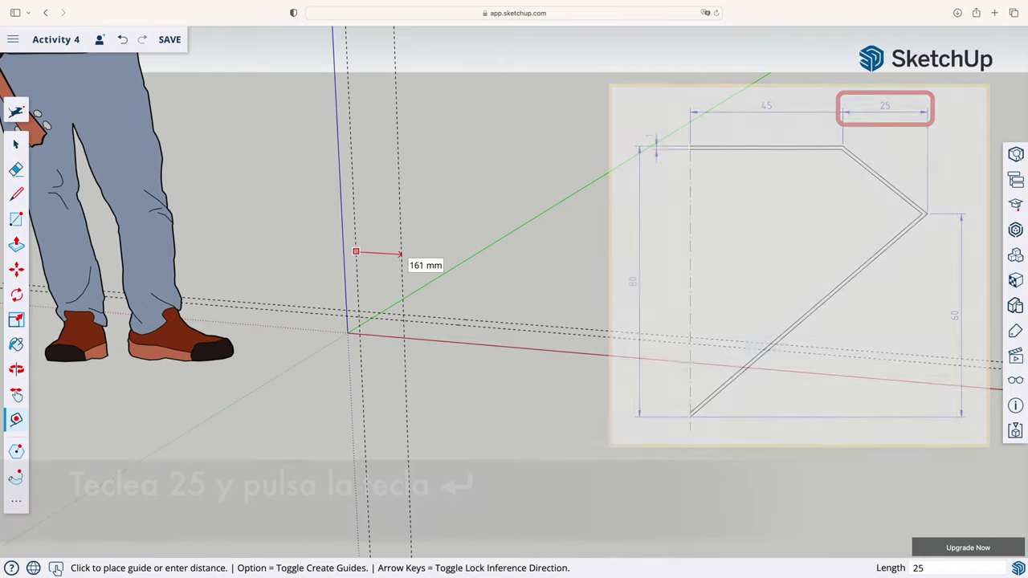
pyautogui.press('Return')
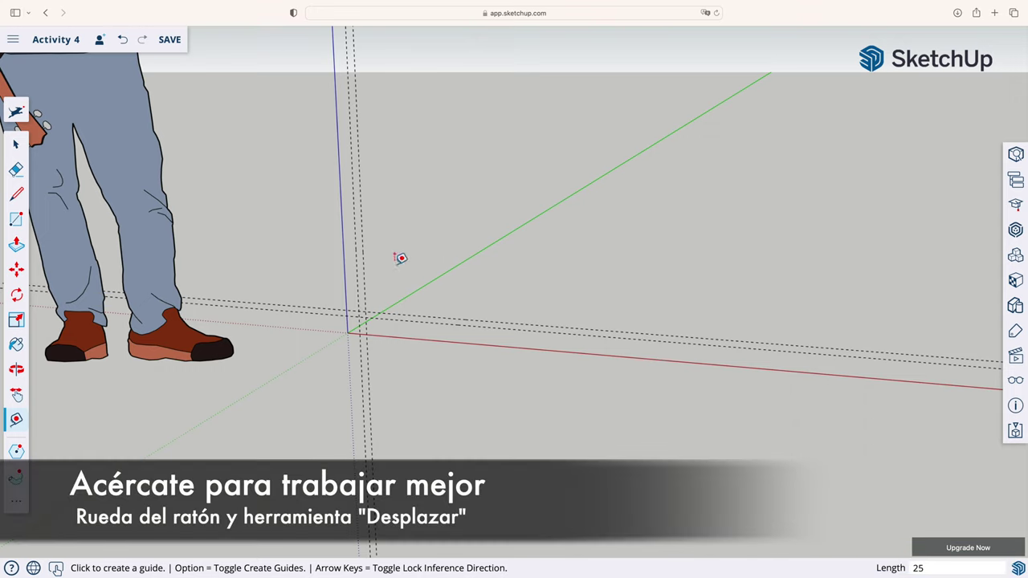
pyautogui.scroll(3, 342, 328)
# - Draw the half-diamond outline from the origin through the 60 mm and top guide intersections, back to the origin
pyautogui.scroll(3, 337, 332)
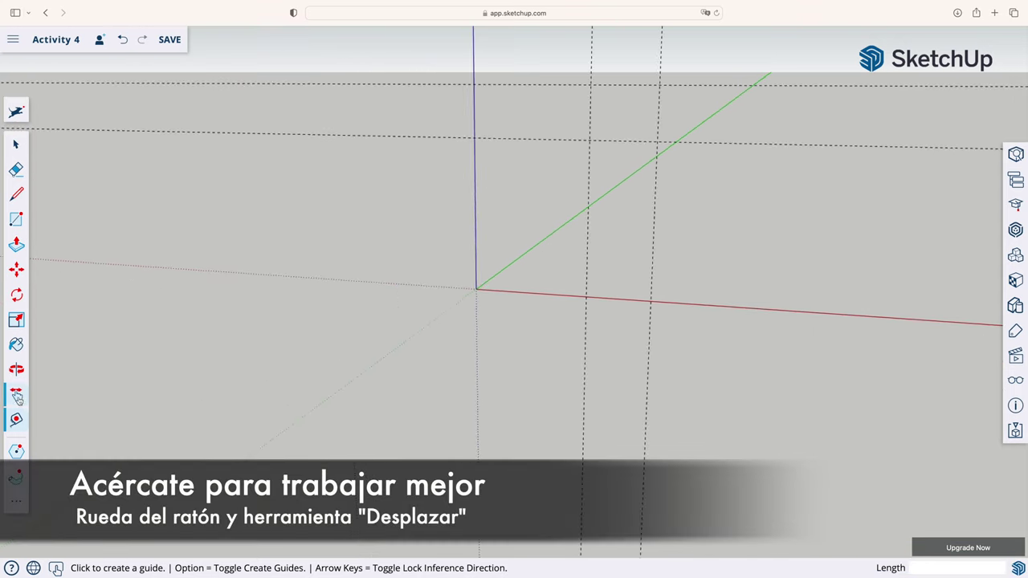
pyautogui.click(16, 395)
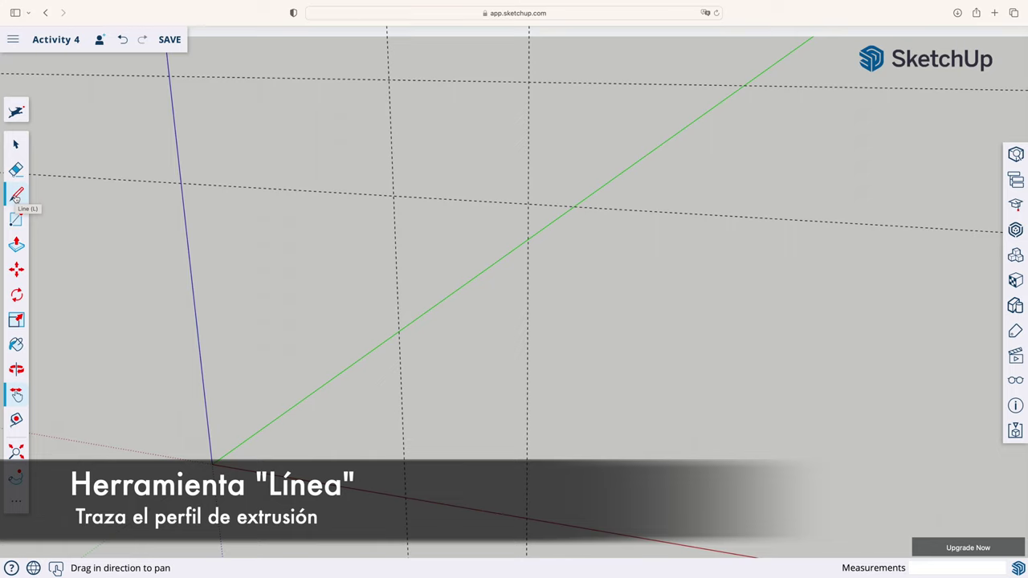
pyautogui.click(16, 196)
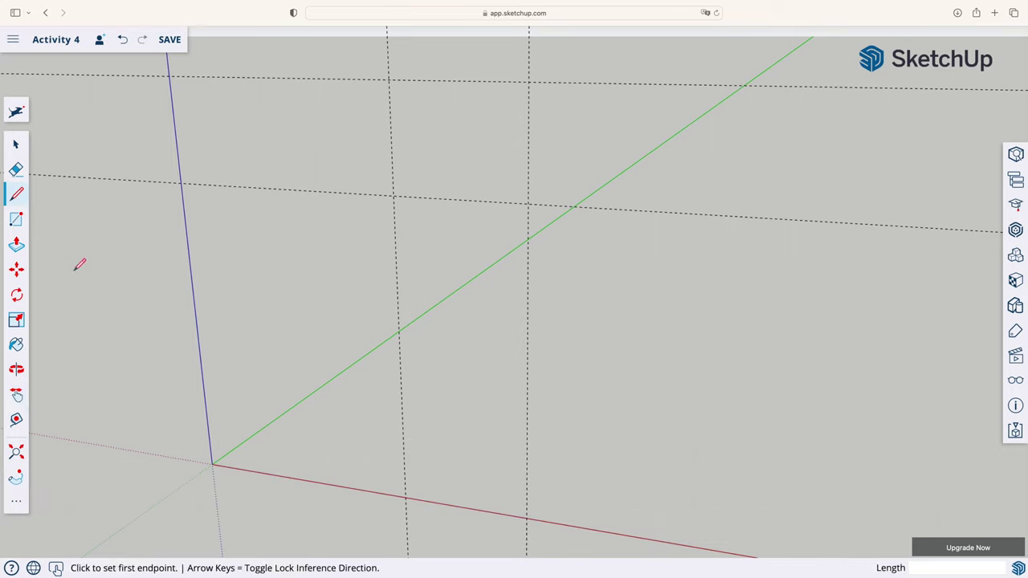
pyautogui.click(212, 463)
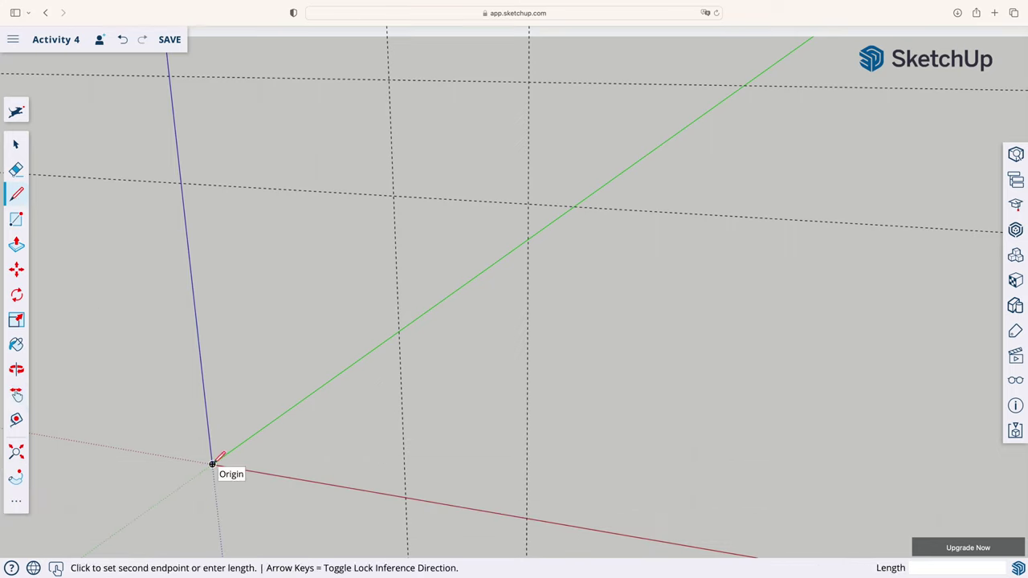
pyautogui.click(527, 204)
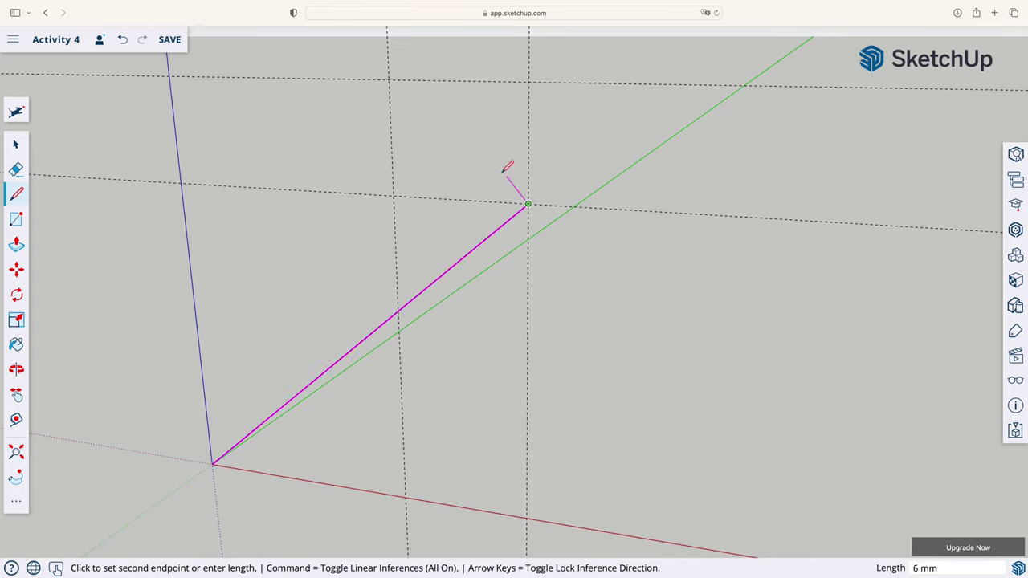
pyautogui.click(389, 78)
pyautogui.click(170, 76)
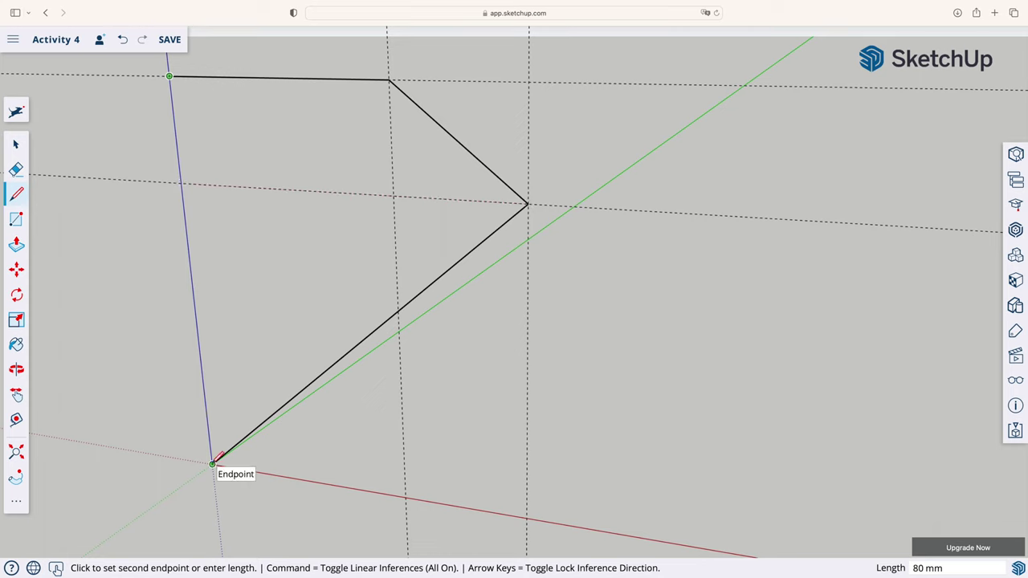
pyautogui.click(212, 463)
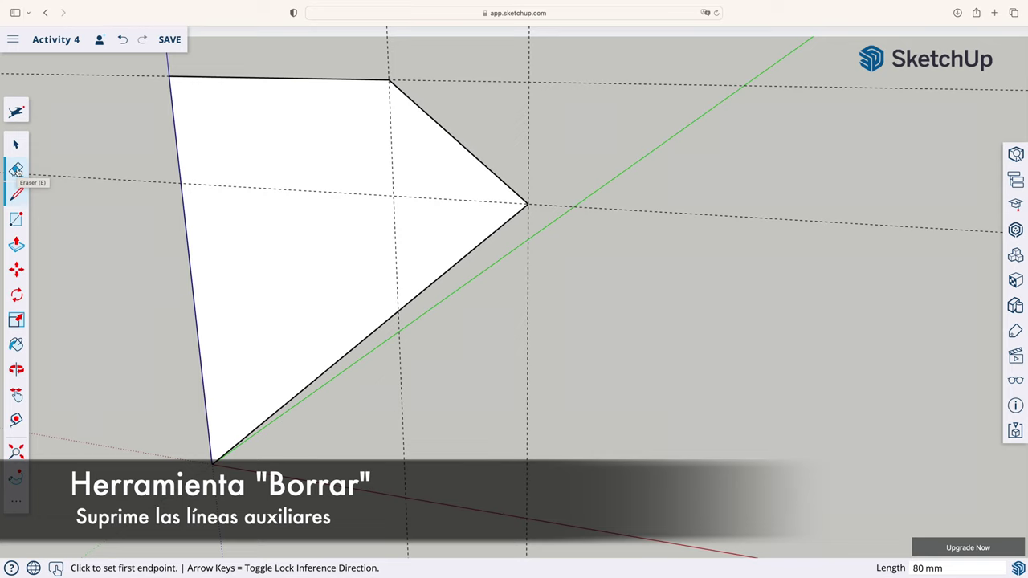
# - Erase the guide lines, then offset the profile face 1 mm inward
pyautogui.click(16, 169)
pyautogui.moveTo(111, 157); pyautogui.dragTo(573, 68)
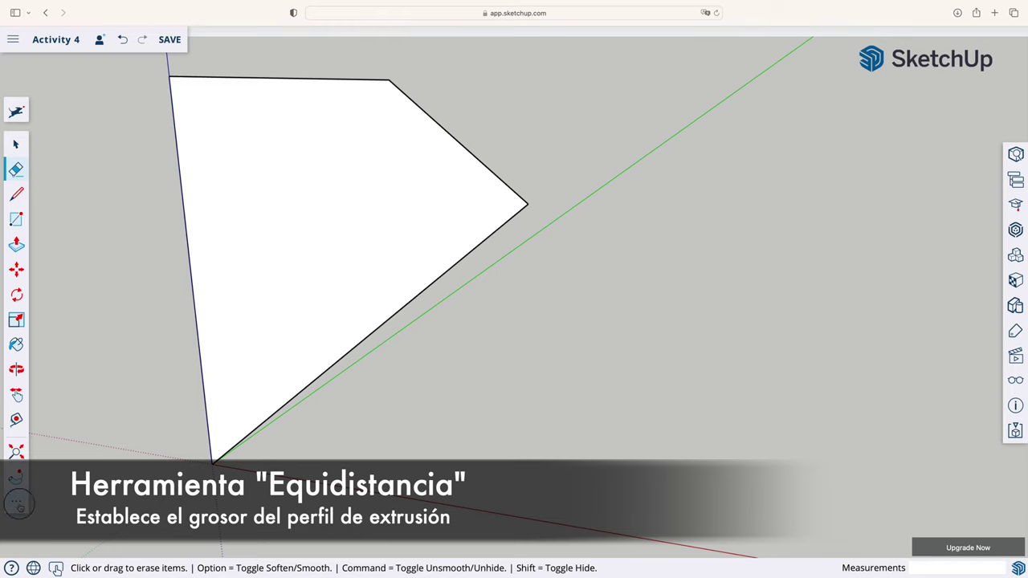
pyautogui.click(16, 504)
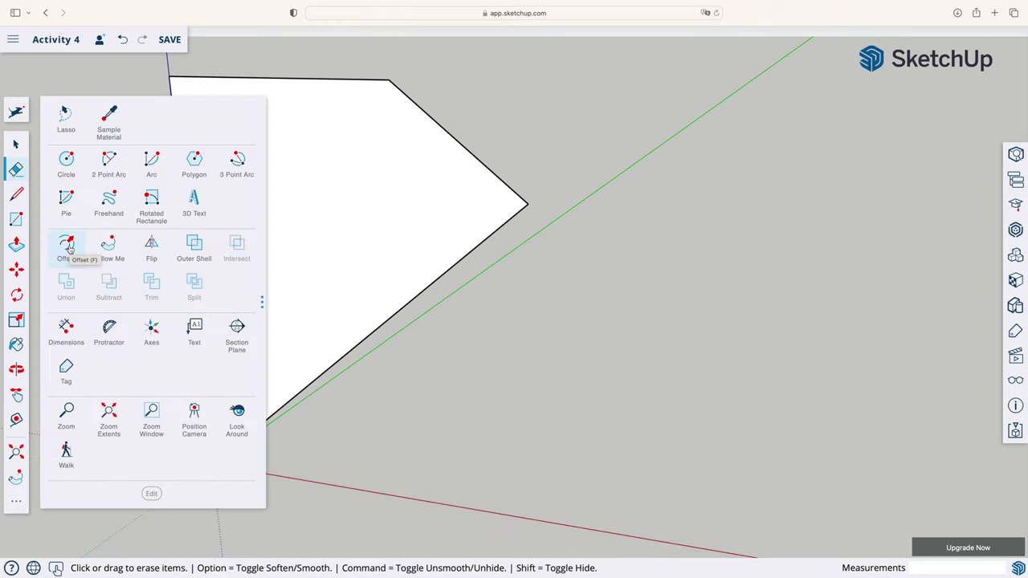
pyautogui.click(67, 245)
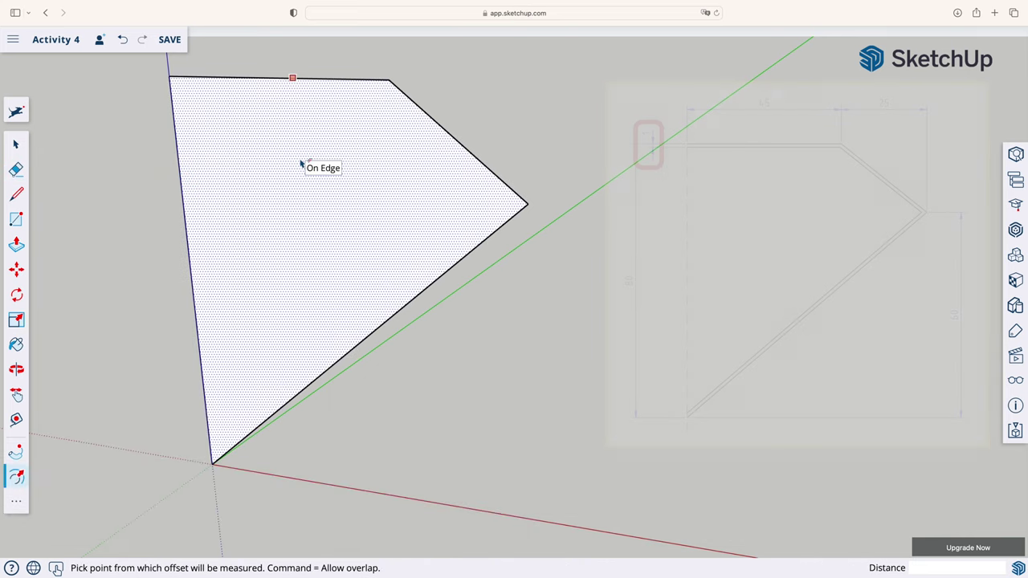
pyautogui.click(301, 162)
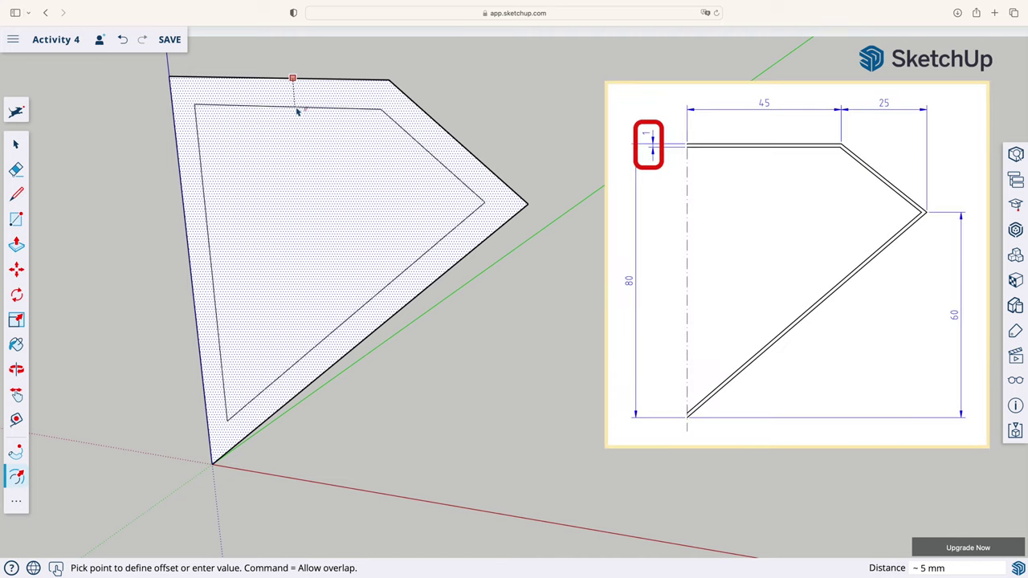
pyautogui.write('1')
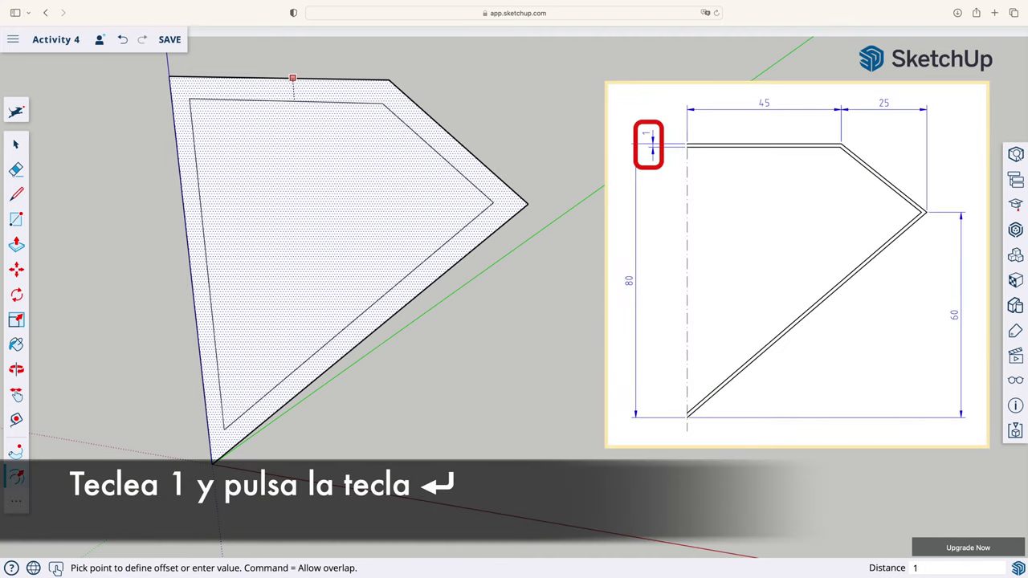
pyautogui.press('Return')
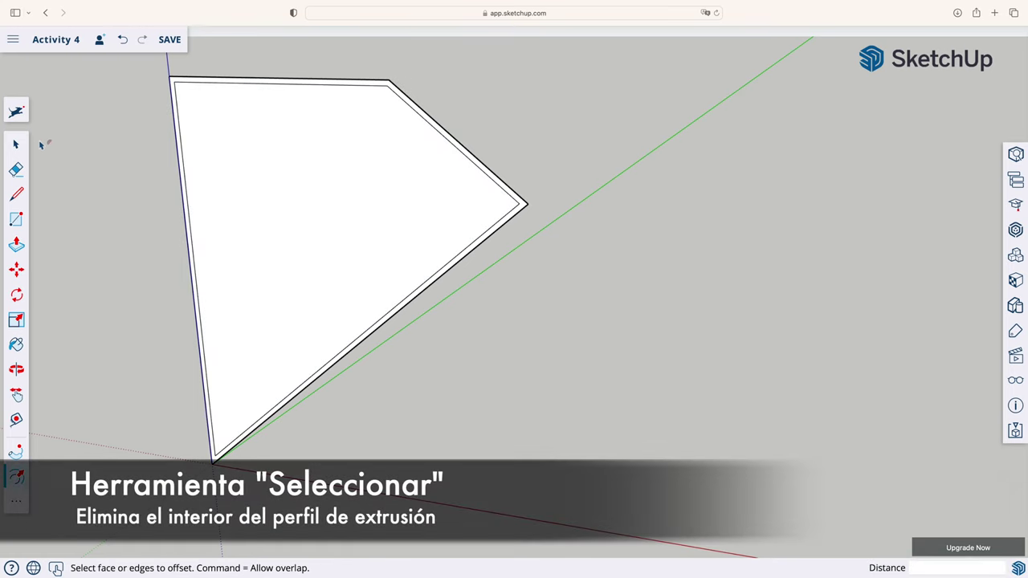
# - Erase the profile's inner face, keeping the 1 mm frame outline
pyautogui.click(17, 146)
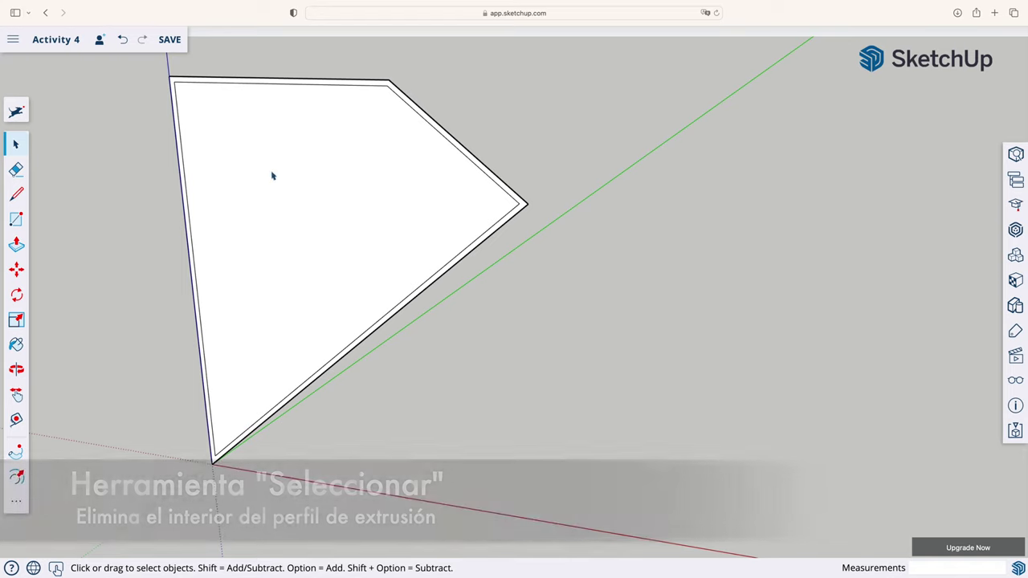
pyautogui.click(296, 189)
pyautogui.rightClick(296, 190)
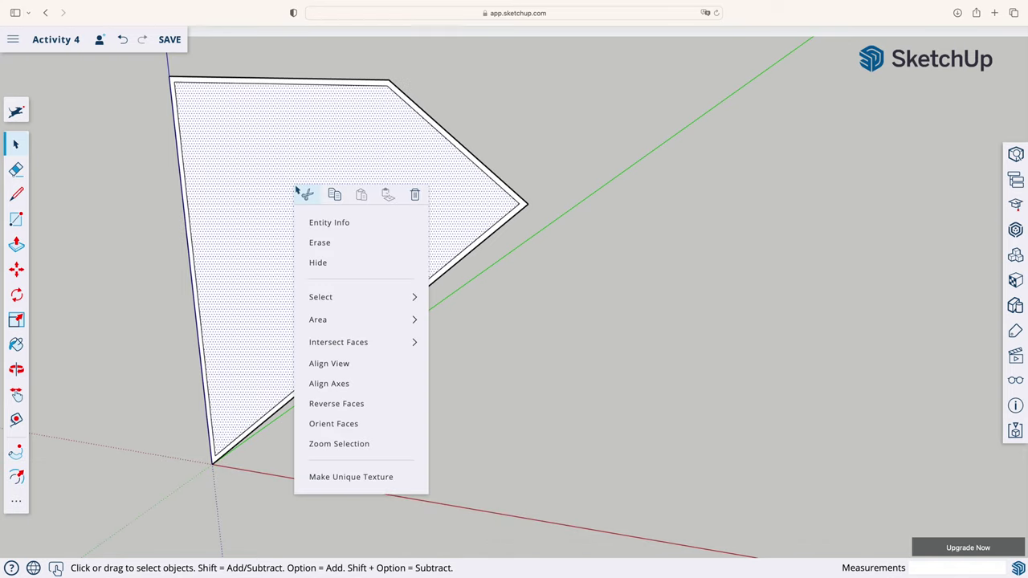
pyautogui.click(319, 243)
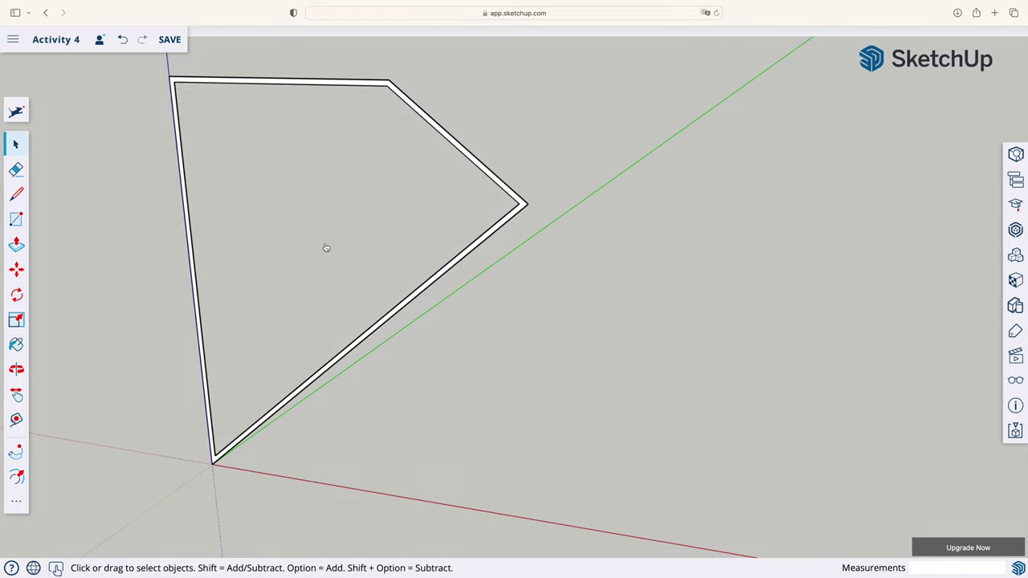
# - Draw a line from the inner bottom corner to the frame's outer left edge
pyautogui.scroll(10, 212, 457)
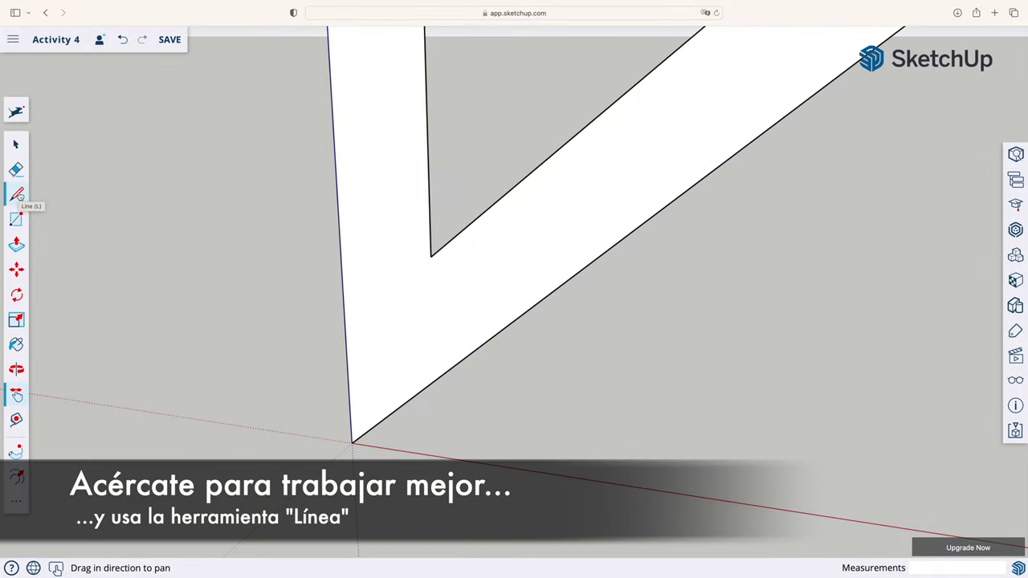
pyautogui.click(18, 195)
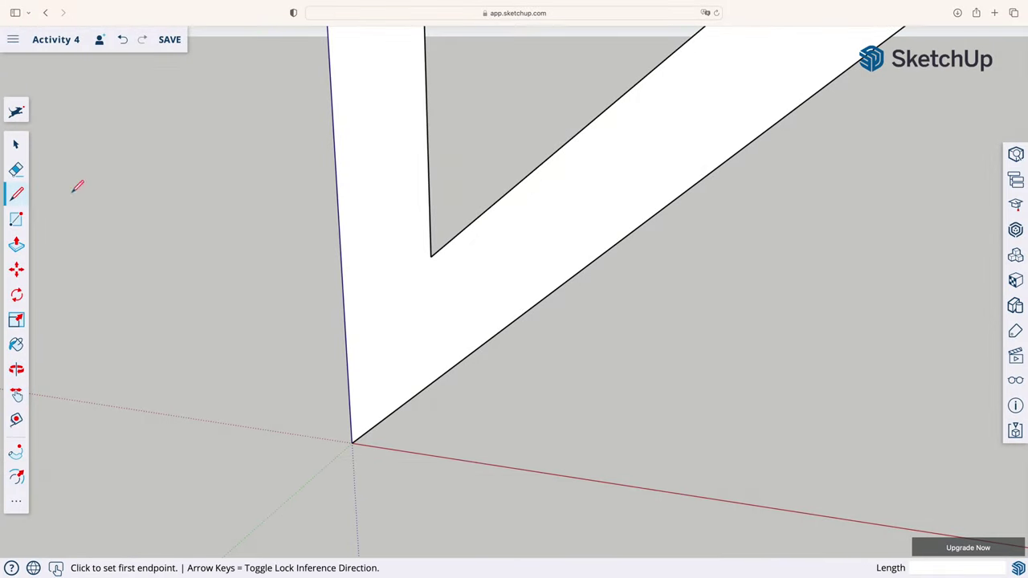
pyautogui.click(430, 256)
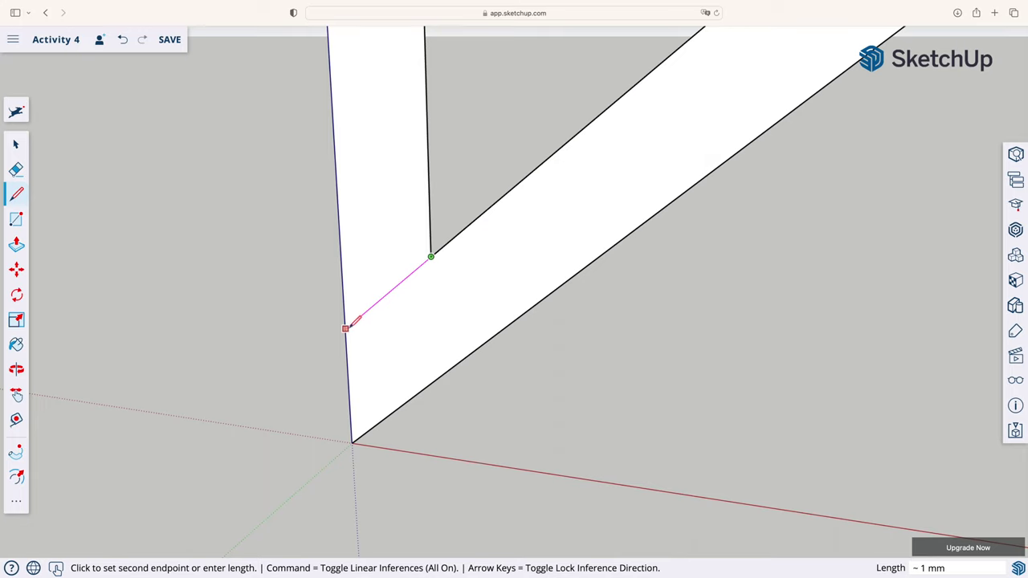
pyautogui.click(345, 328)
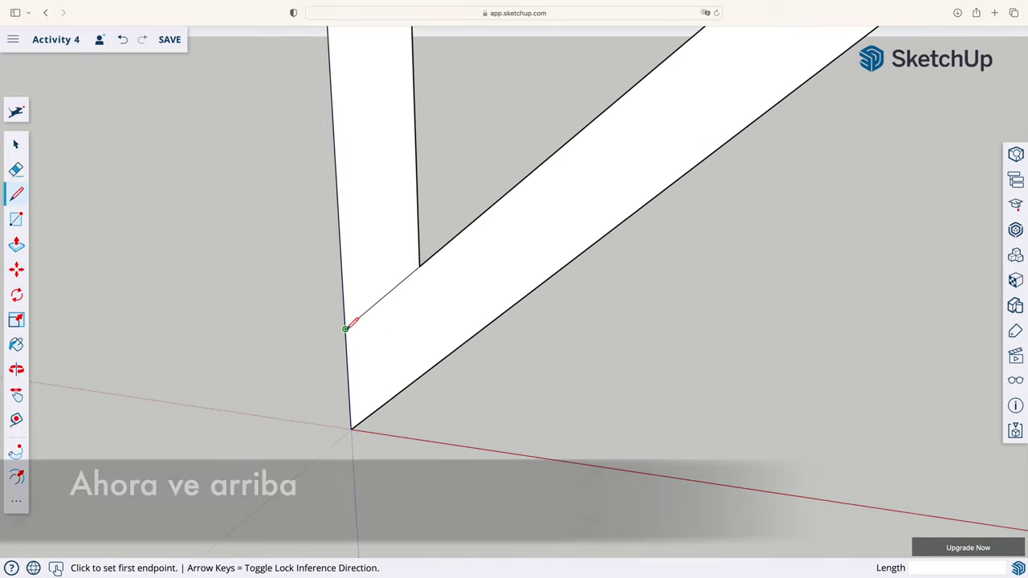
pyautogui.moveTo(346, 328); pyautogui.dragTo(278, 330, button='middle')
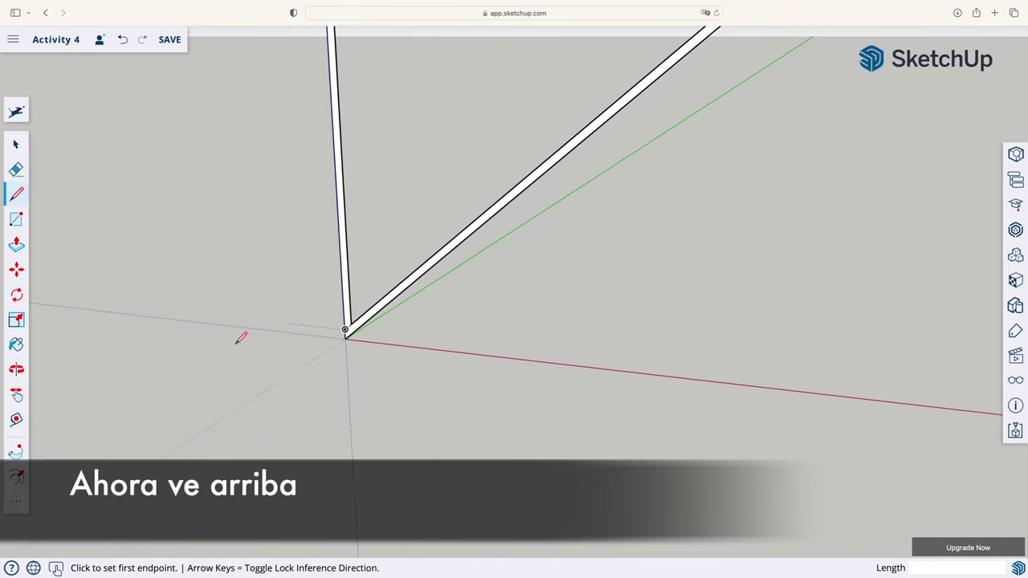
# - Draw a line from the inner top-left corner across to the frame's outer left edge
pyautogui.click(16, 395)
pyautogui.moveTo(402, 120); pyautogui.dragTo(401, 404)
pyautogui.moveTo(377, 170); pyautogui.dragTo(386, 486)
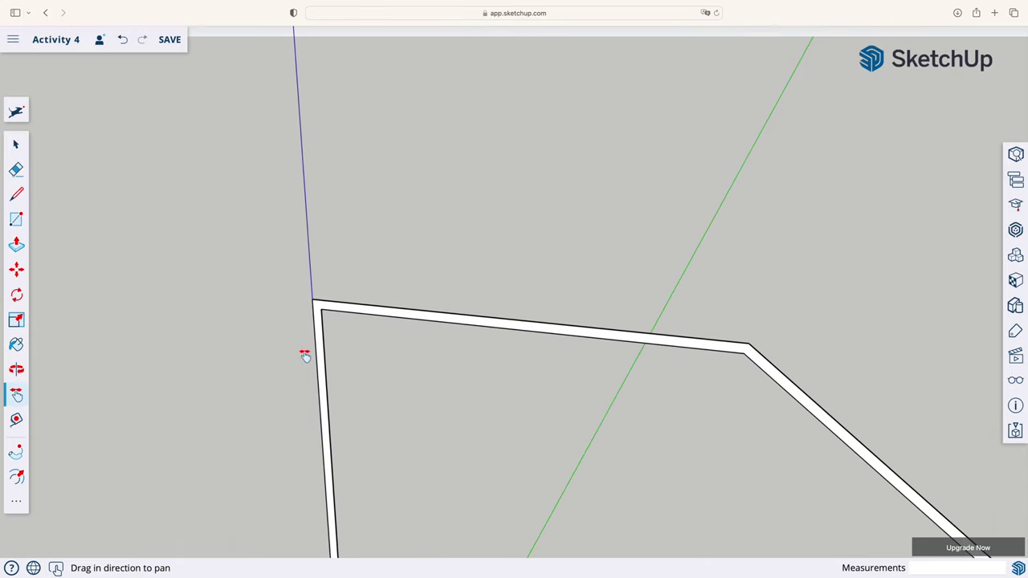
pyautogui.scroll(3, 305, 353)
pyautogui.scroll(2, 310, 355)
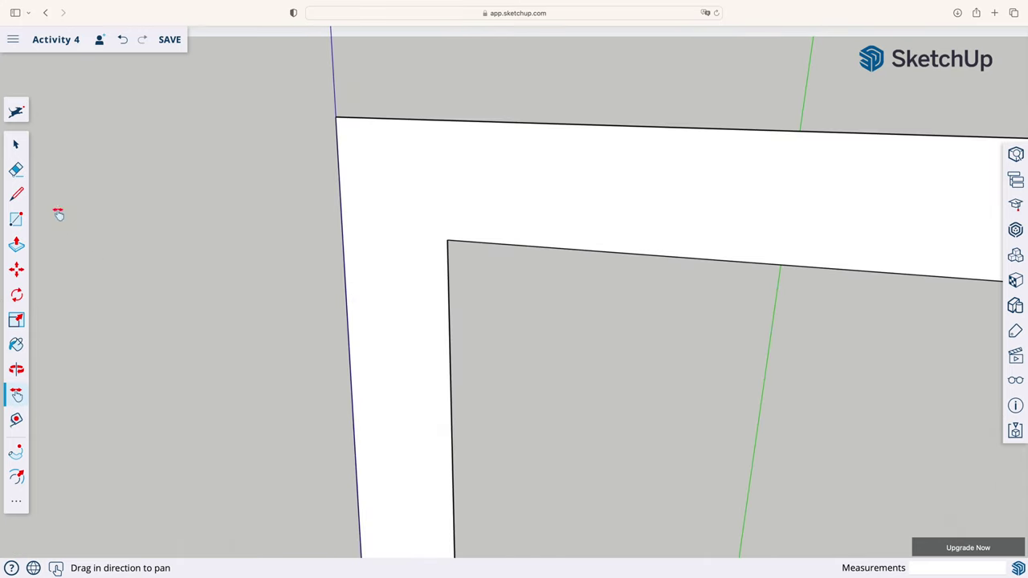
pyautogui.click(17, 194)
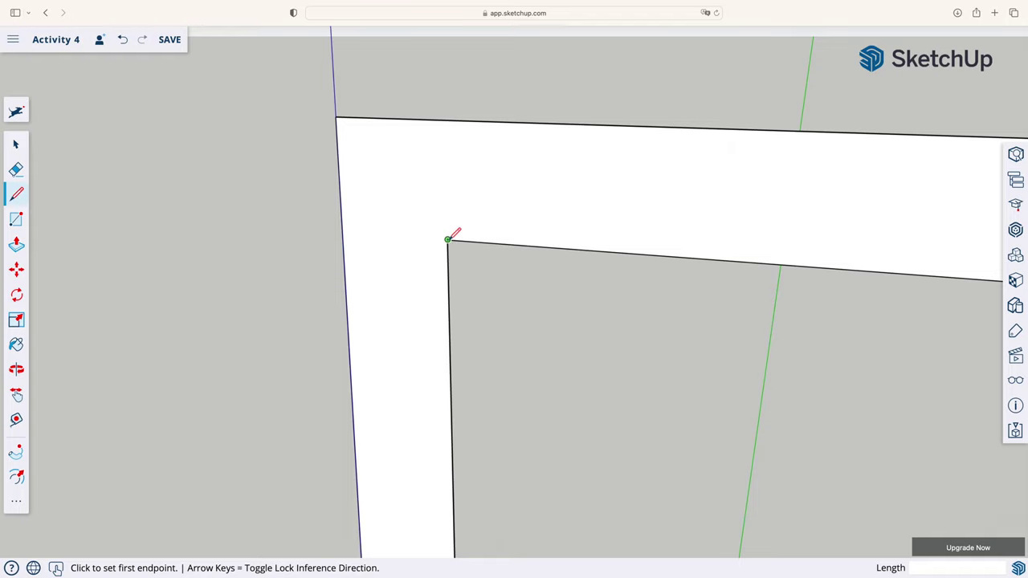
pyautogui.click(448, 240)
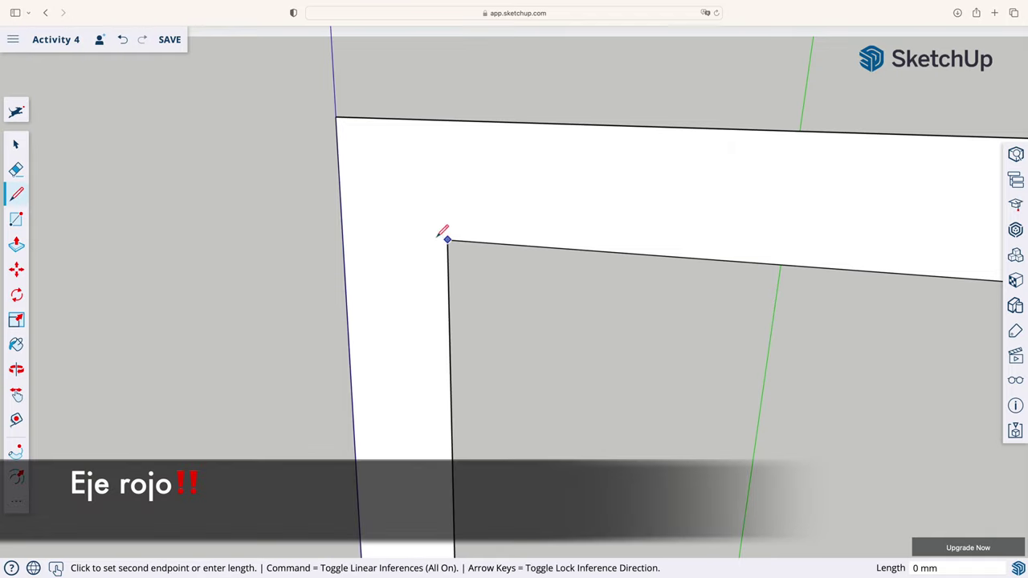
pyautogui.click(343, 232)
# - Erase the frame's vertical left side along the blue axis
pyautogui.scroll(-3, 343, 232)
pyautogui.scroll(-2, 344, 232)
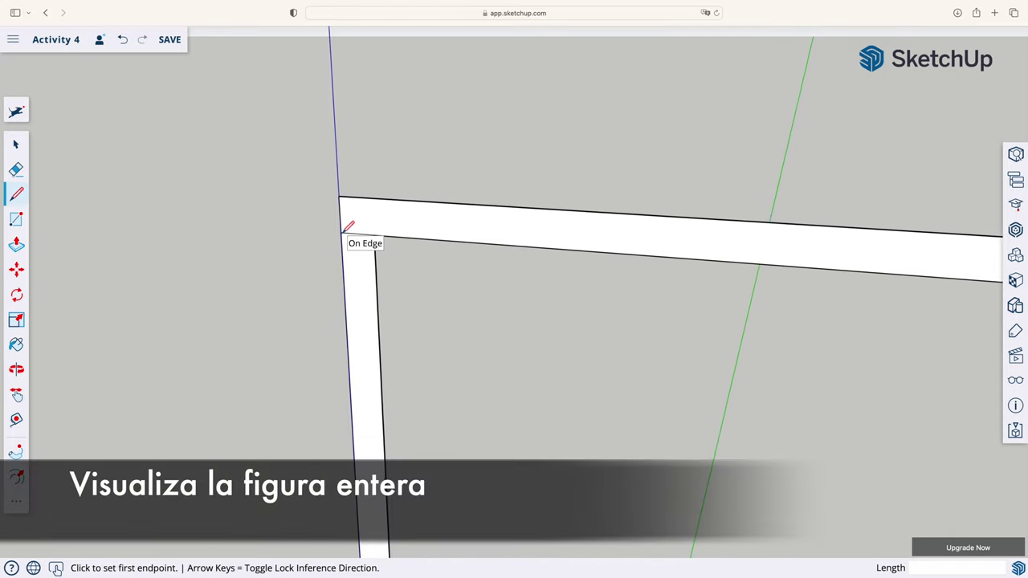
pyautogui.scroll(-2, 343, 232)
pyautogui.scroll(-2, 344, 232)
pyautogui.scroll(-3, 343, 232)
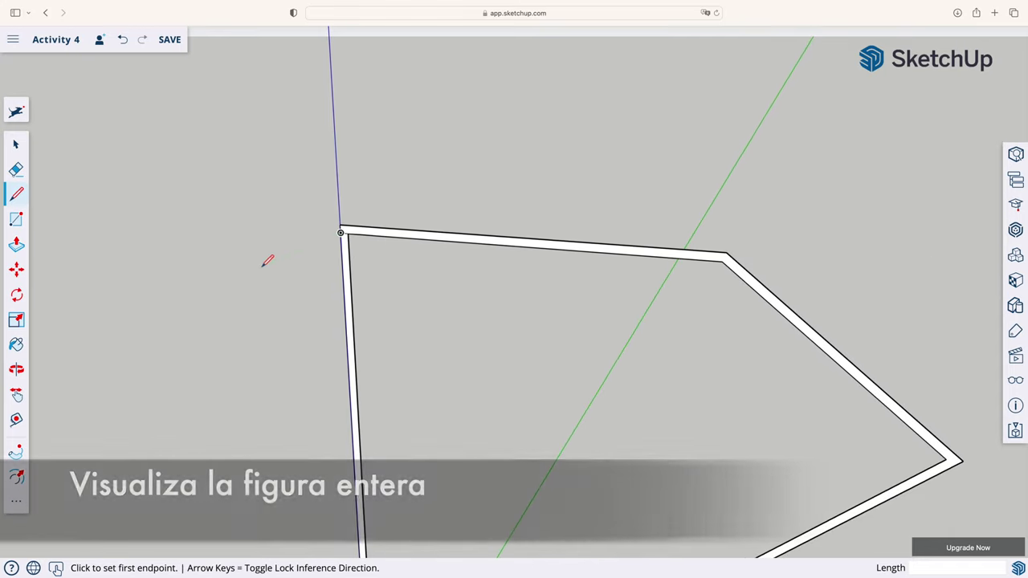
pyautogui.click(16, 396)
pyautogui.moveTo(242, 459)
pyautogui.mouseDown()
pyautogui.moveTo(223, 353)
pyautogui.moveTo(227, 285)
pyautogui.mouseUp()
pyautogui.moveTo(246, 260); pyautogui.dragTo(220, 254)
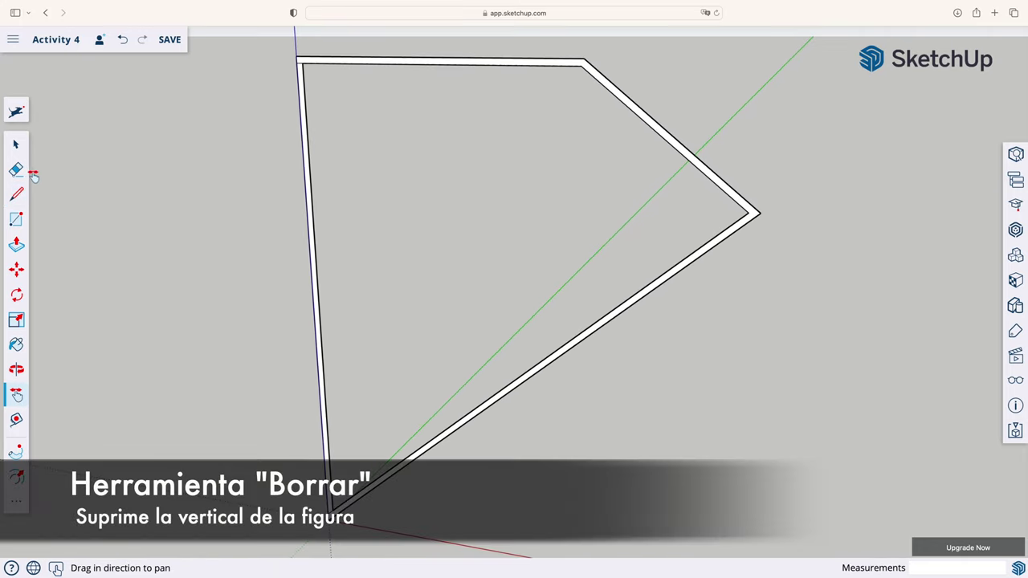
pyautogui.click(16, 169)
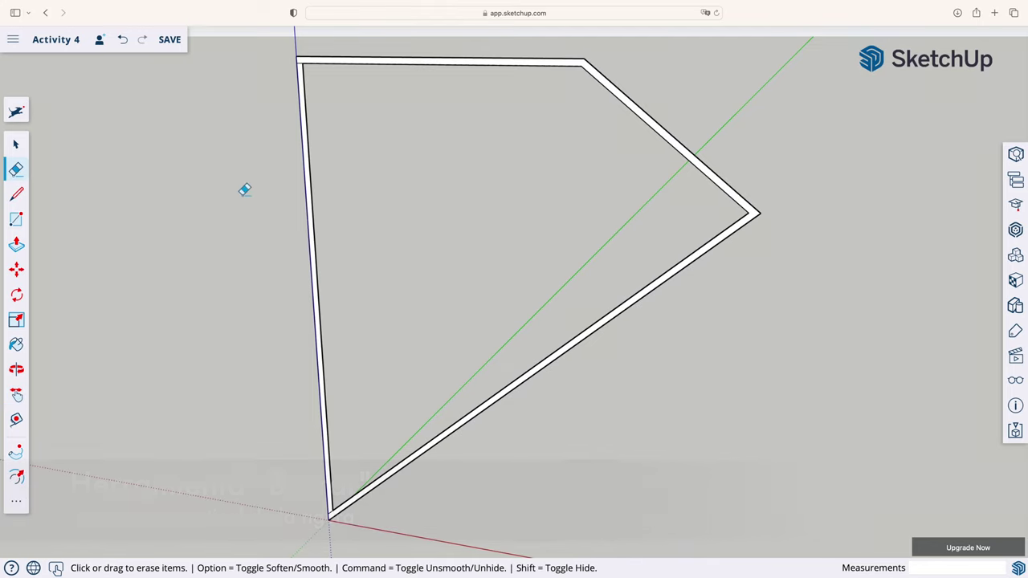
pyautogui.moveTo(313, 195); pyautogui.dragTo(350, 191)
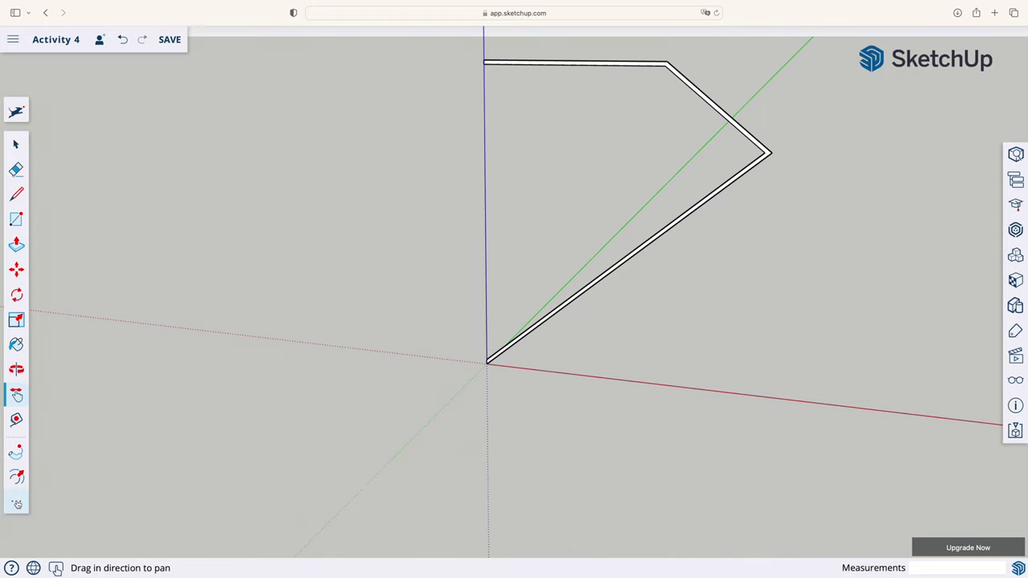
# - Draw a 14-sided polygon of 70 mm radius centred on the origin
pyautogui.click(16, 502)
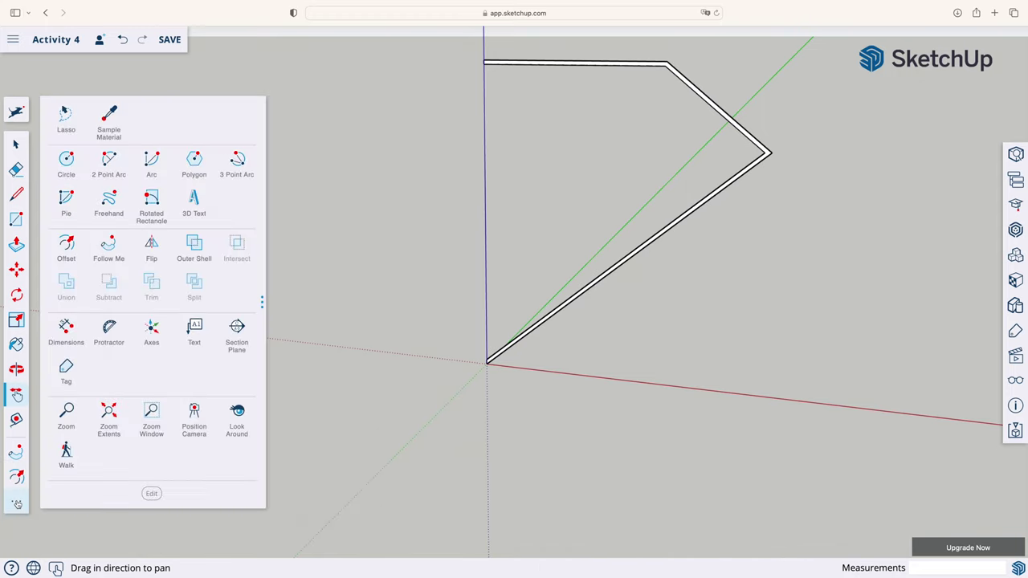
pyautogui.click(194, 166)
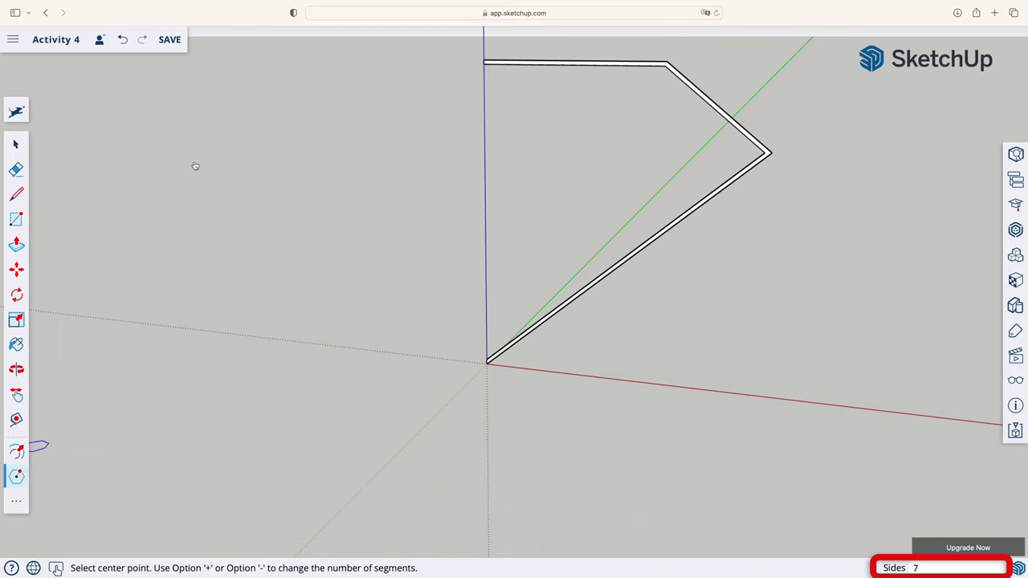
pyautogui.write('1')
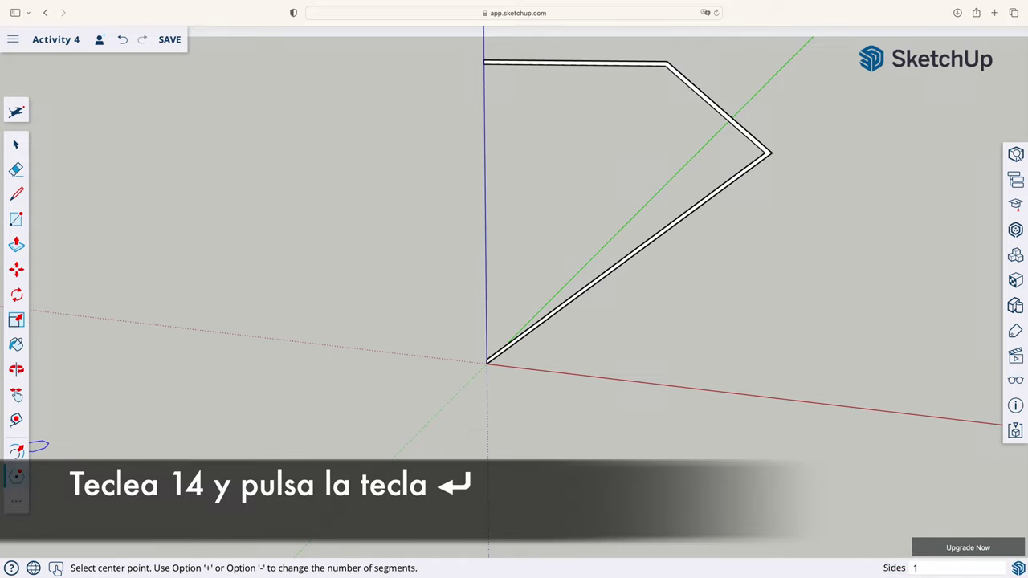
pyautogui.write('4')
pyautogui.press('Return')
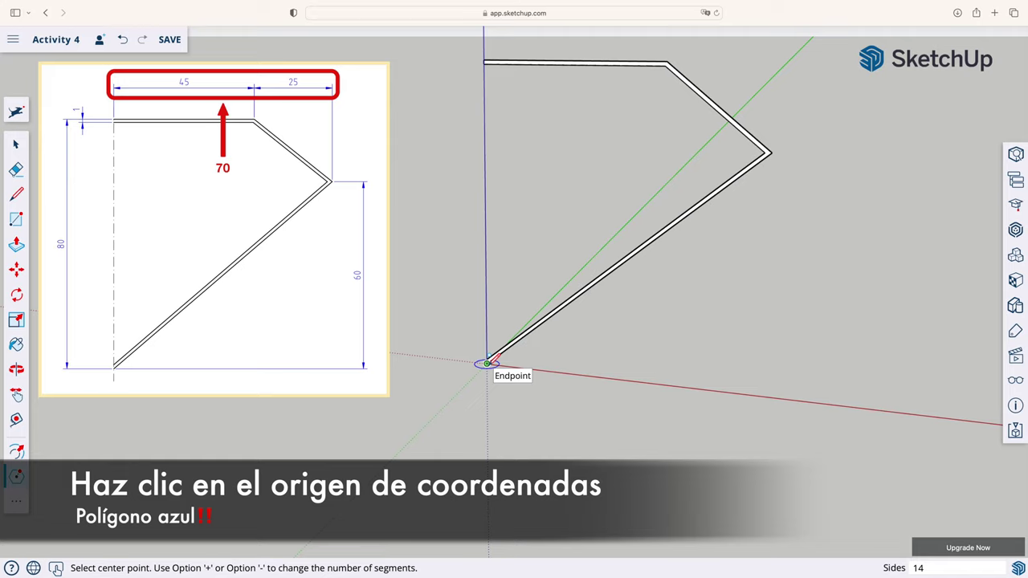
pyautogui.click(486, 362)
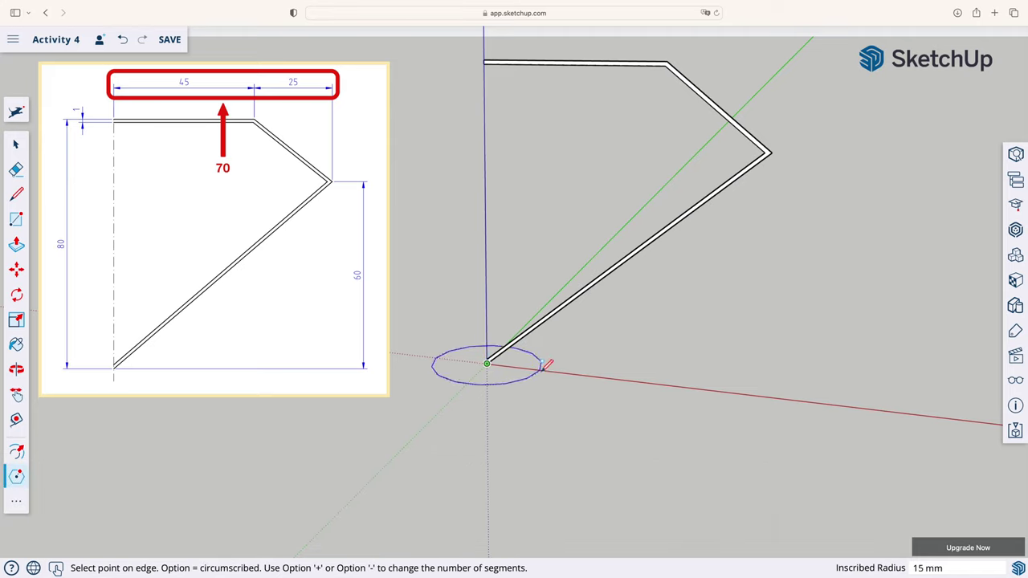
pyautogui.write('7')
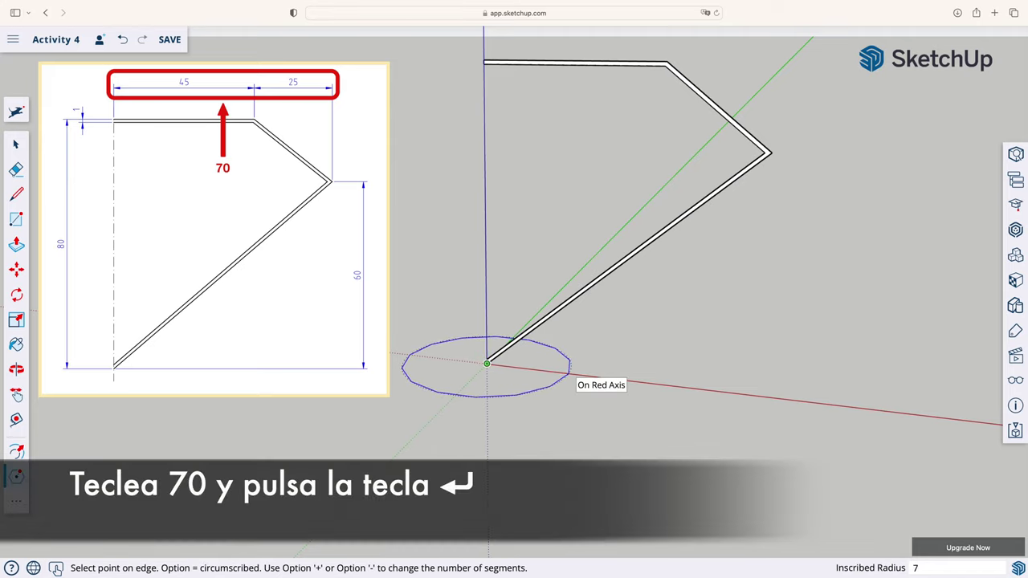
pyautogui.write('0')
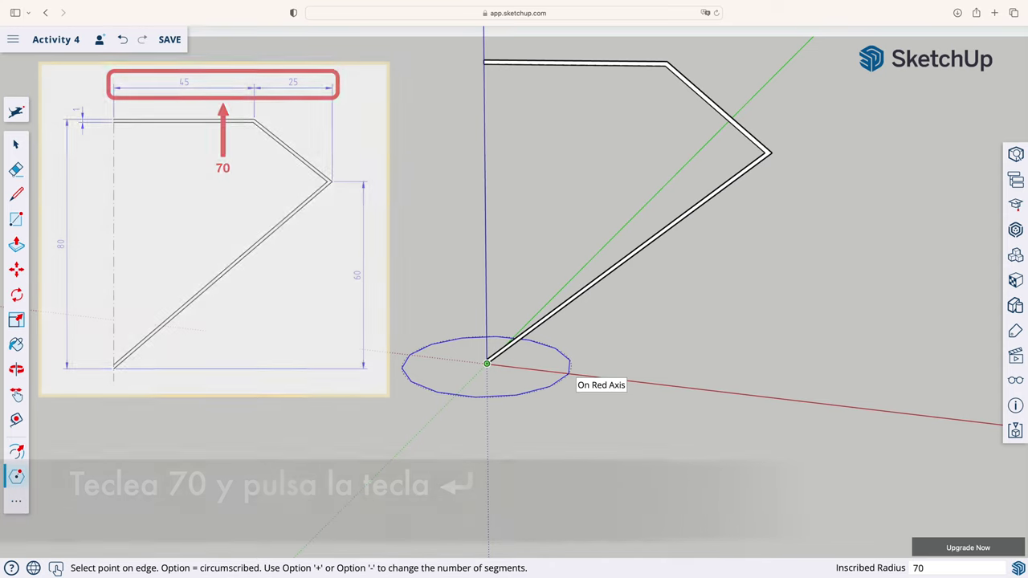
pyautogui.press('Return')
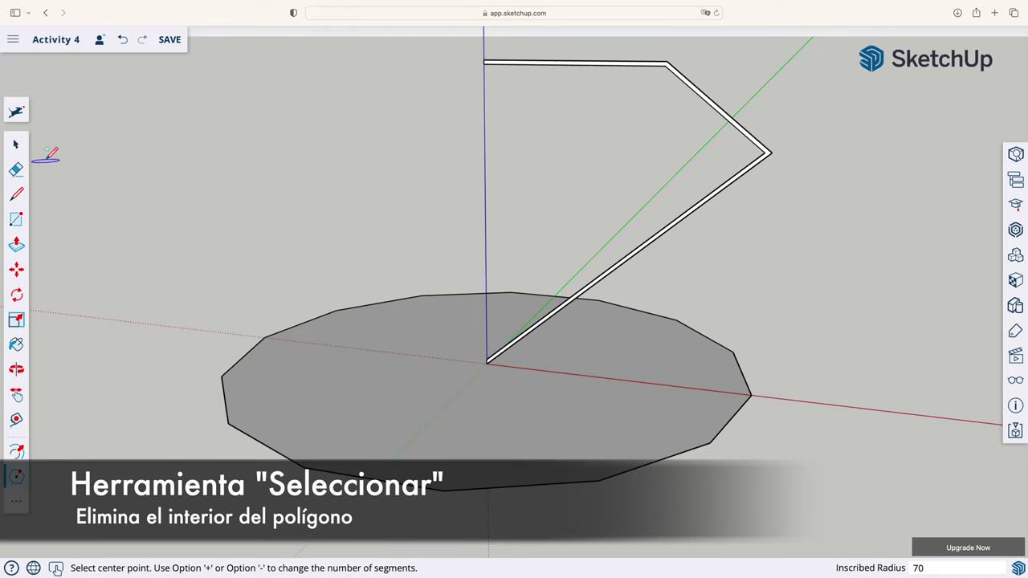
# - Erase the polygon's face, leaving only its outline
pyautogui.click(16, 144)
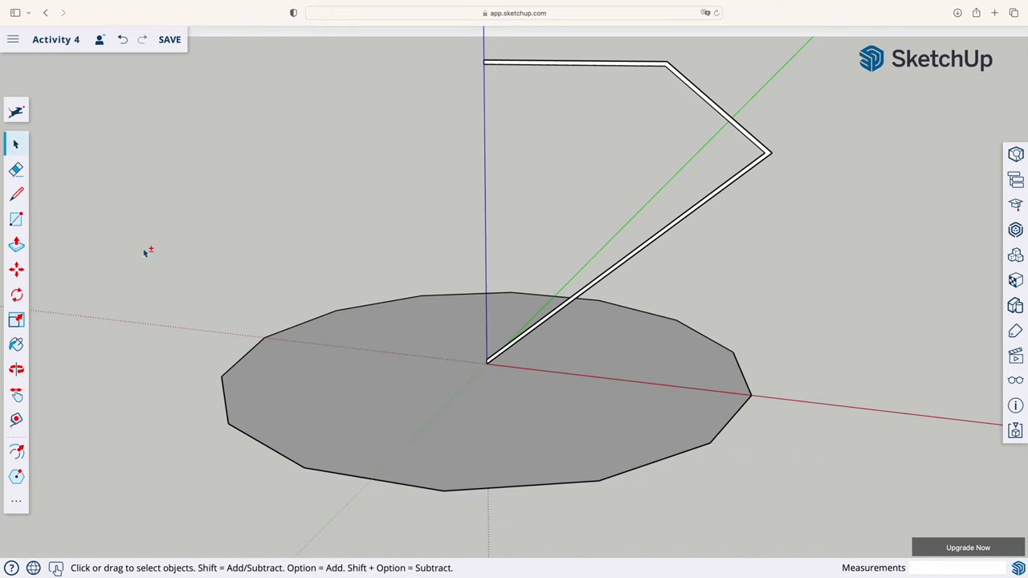
pyautogui.click(297, 388)
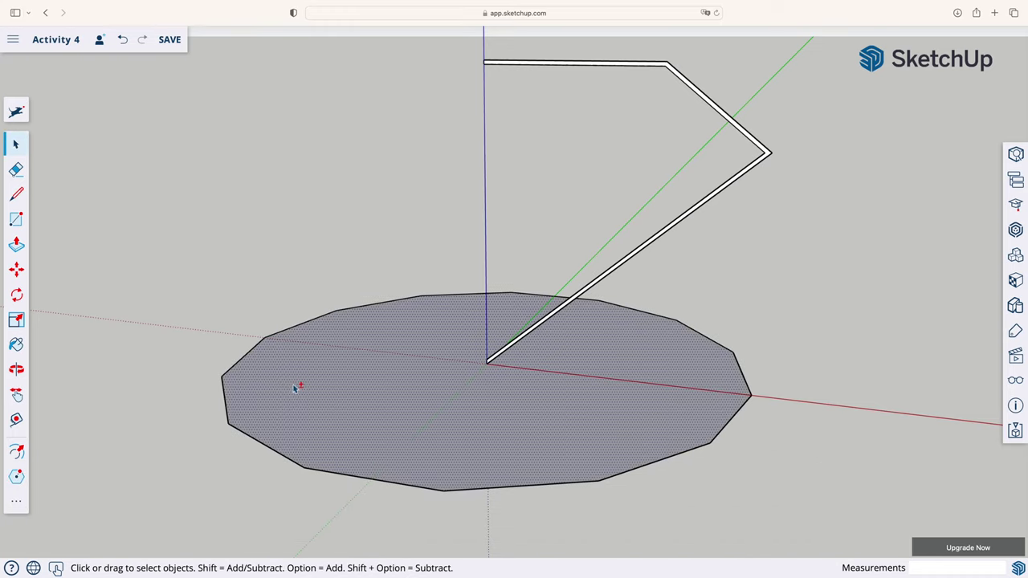
pyautogui.rightClick(295, 387)
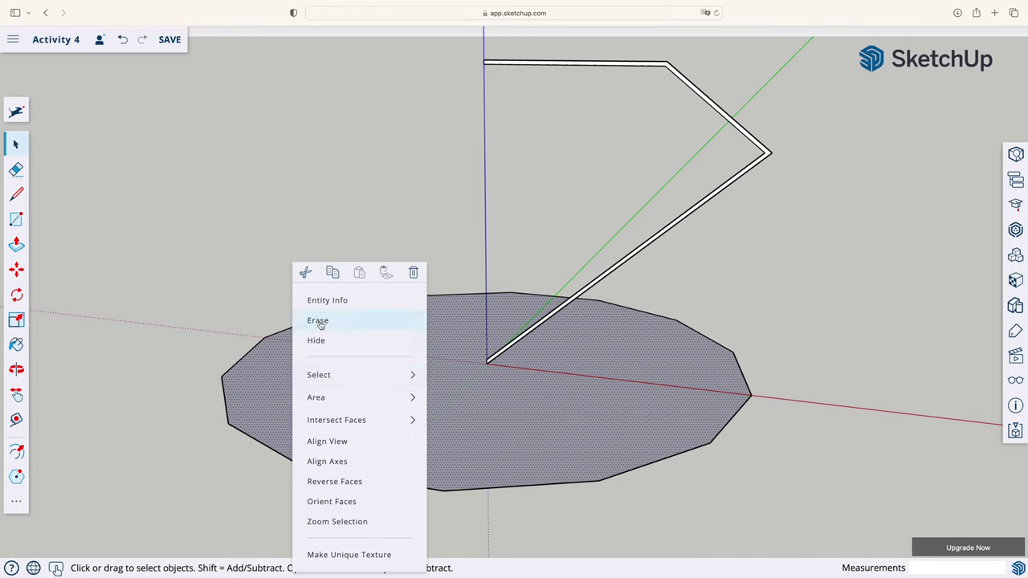
pyautogui.click(319, 322)
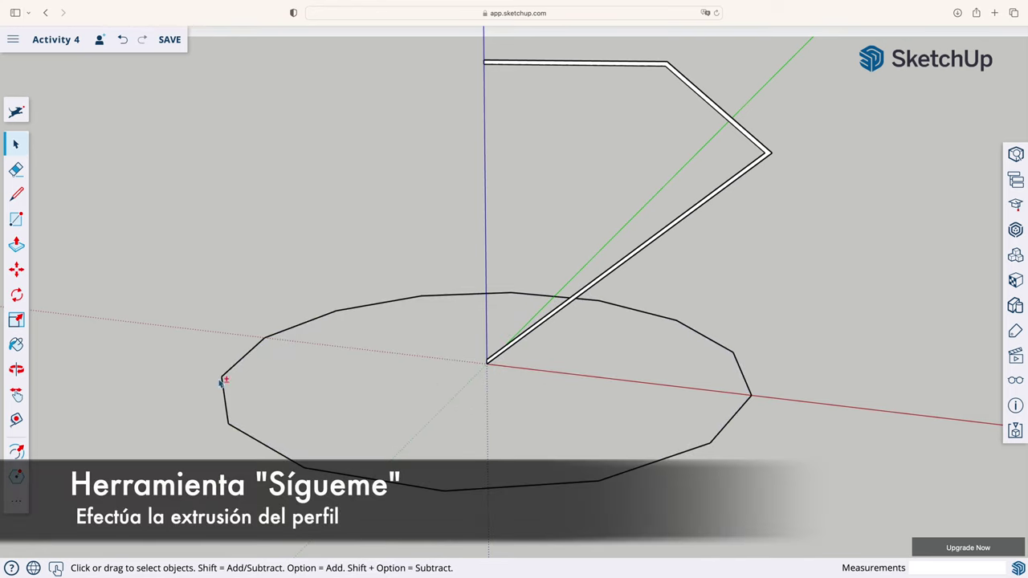
# - Sweep the zigzag profile around the 14-sided polygon with Follow Me
pyautogui.click(17, 503)
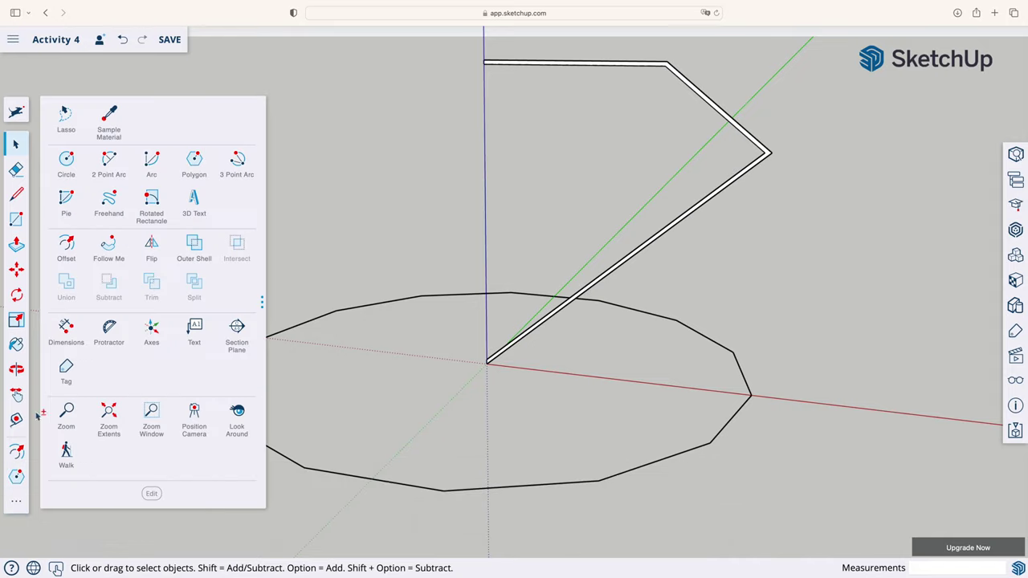
pyautogui.click(109, 245)
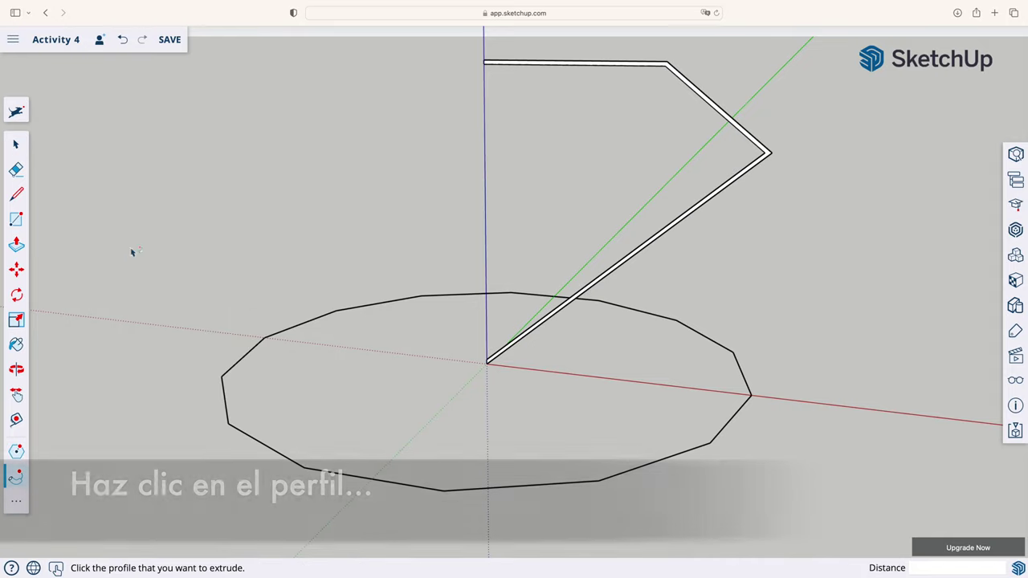
pyautogui.click(643, 253)
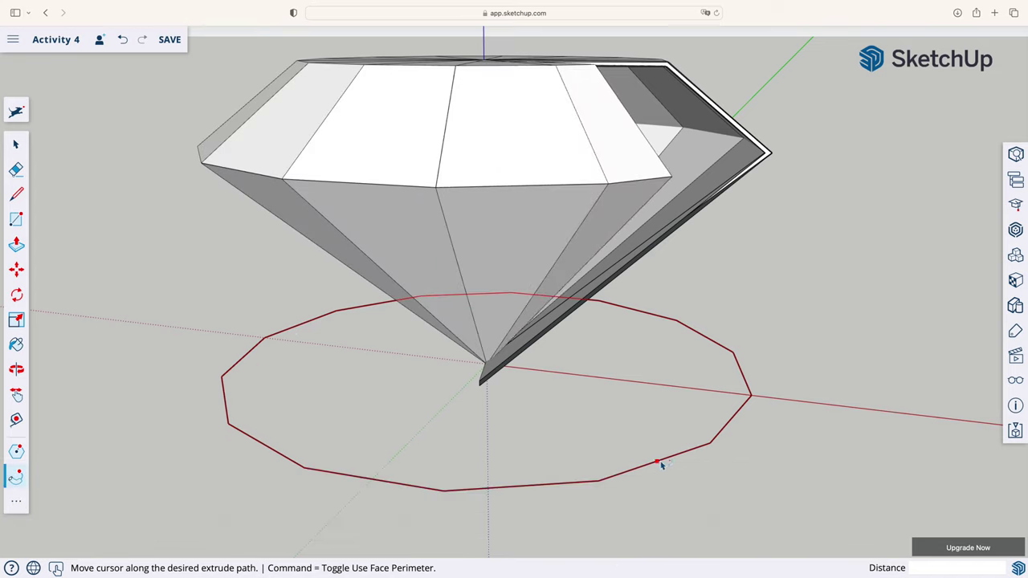
pyautogui.click(752, 396)
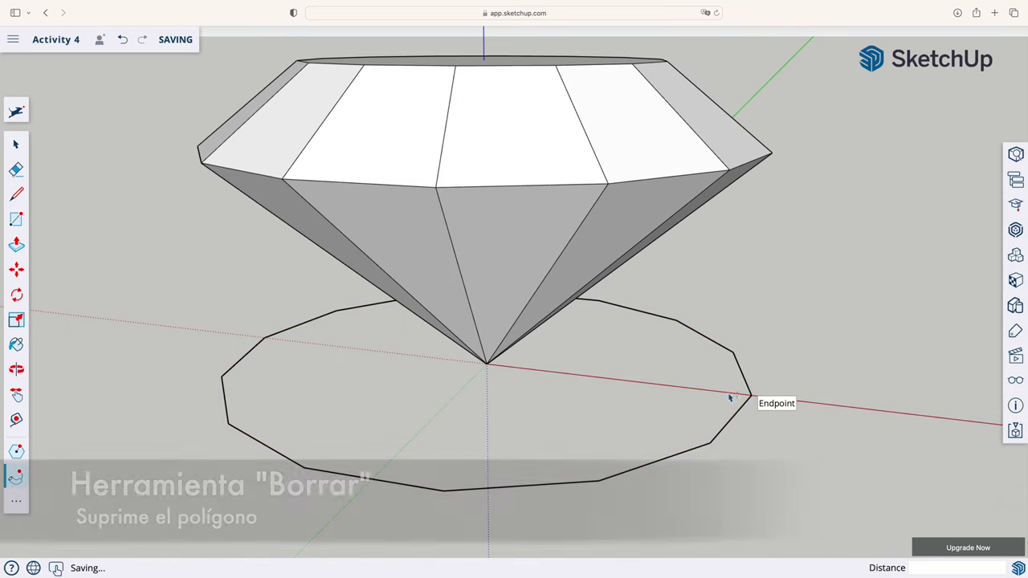
# - Erase the leftover polygon path beneath the diamond and orbit out to view the finished shell
pyautogui.click(16, 168)
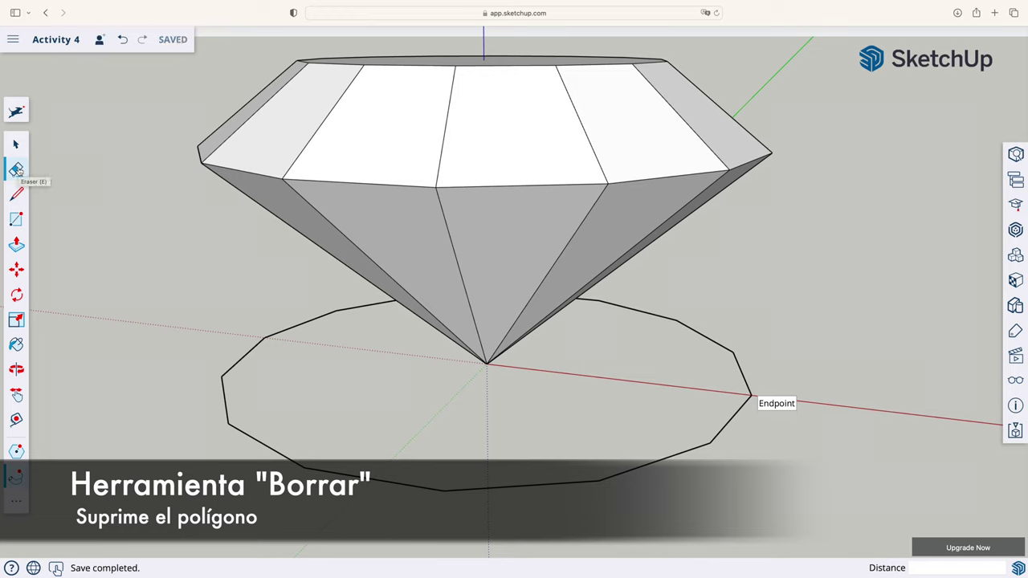
pyautogui.moveTo(230, 329); pyautogui.dragTo(314, 409)
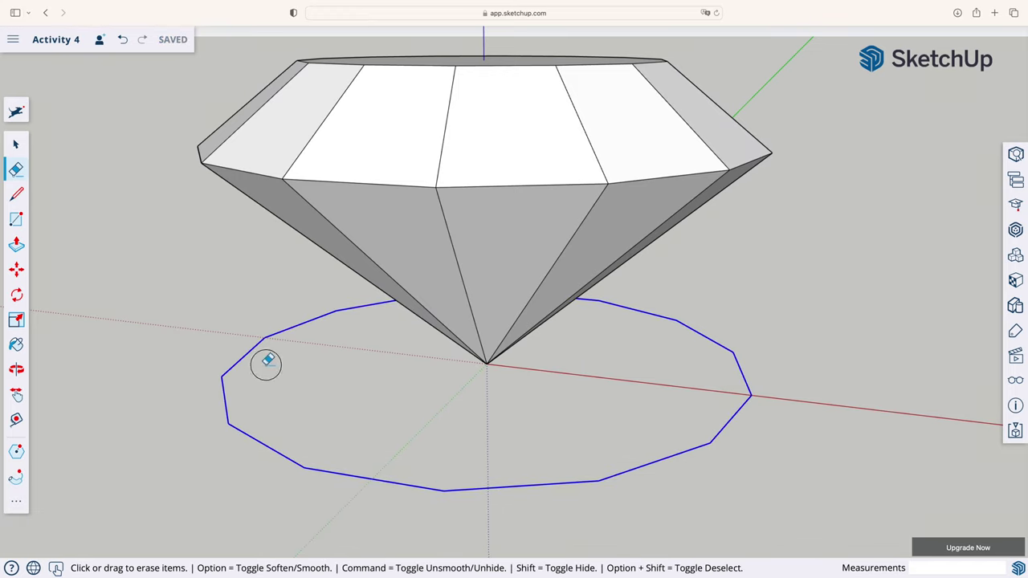
pyautogui.click(14, 374)
pyautogui.moveTo(345, 317)
pyautogui.mouseDown()
pyautogui.moveTo(248, 354)
pyautogui.moveTo(514, 346)
pyautogui.moveTo(323, 399)
pyautogui.moveTo(816, 382)
pyautogui.moveTo(163, 447)
pyautogui.moveTo(578, 474)
pyautogui.moveTo(225, 479)
pyautogui.moveTo(695, 463)
pyautogui.mouseUp()
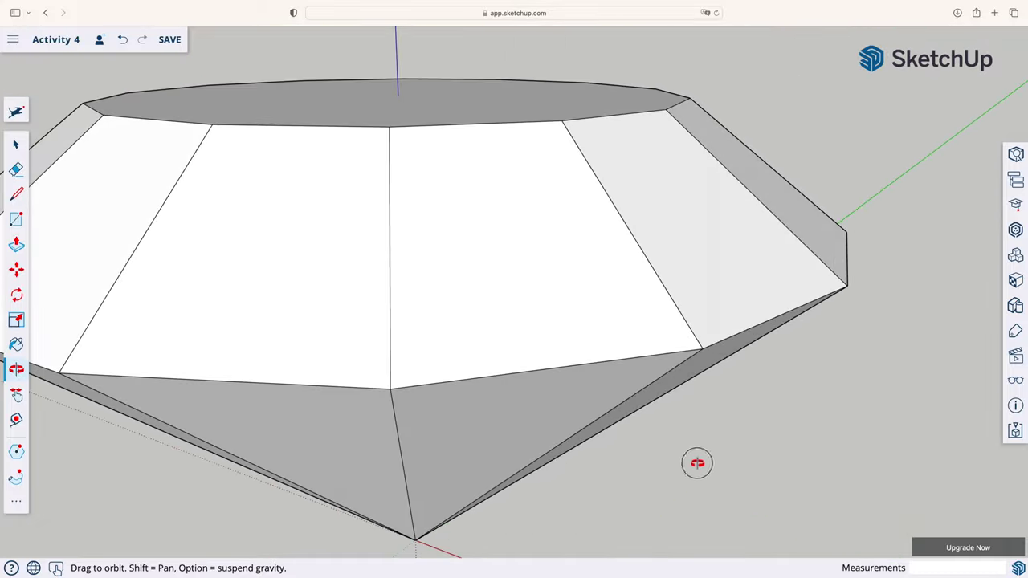
pyautogui.moveTo(246, 468); pyautogui.dragTo(647, 433)
pyautogui.scroll(-5, 648, 433)
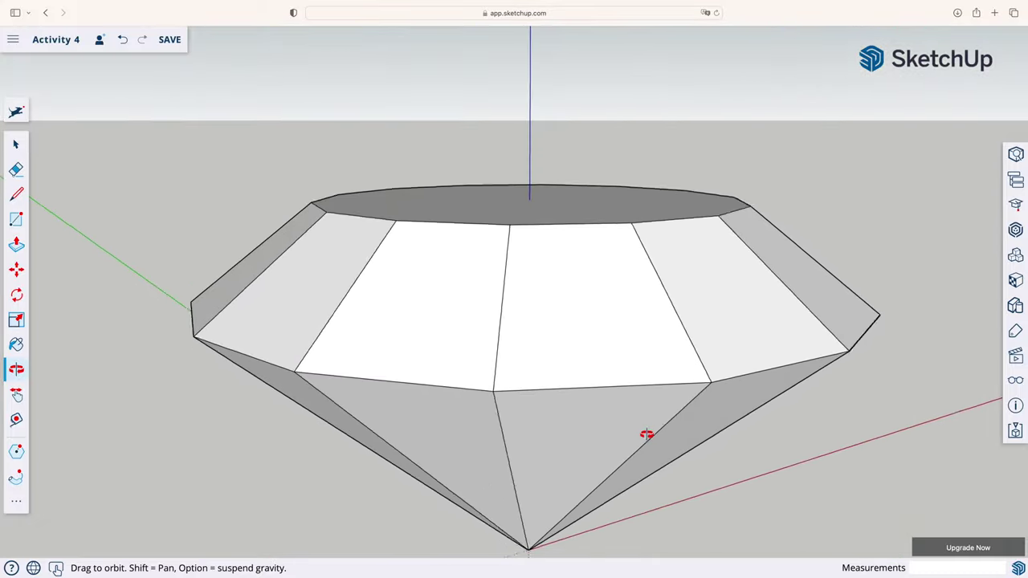
pyautogui.scroll(-4, 647, 433)
pyautogui.scroll(-2, 647, 434)
pyautogui.scroll(-1, 647, 434)
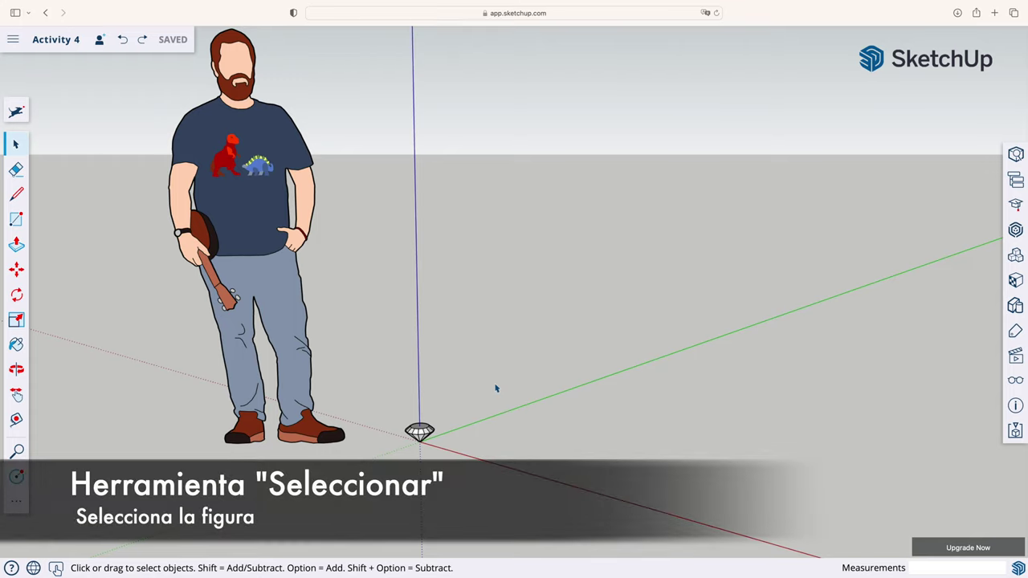
# - Scale the selected diamond uniformly by a factor of 5 from a corner grip
pyautogui.moveTo(495, 383); pyautogui.dragTo(382, 477)
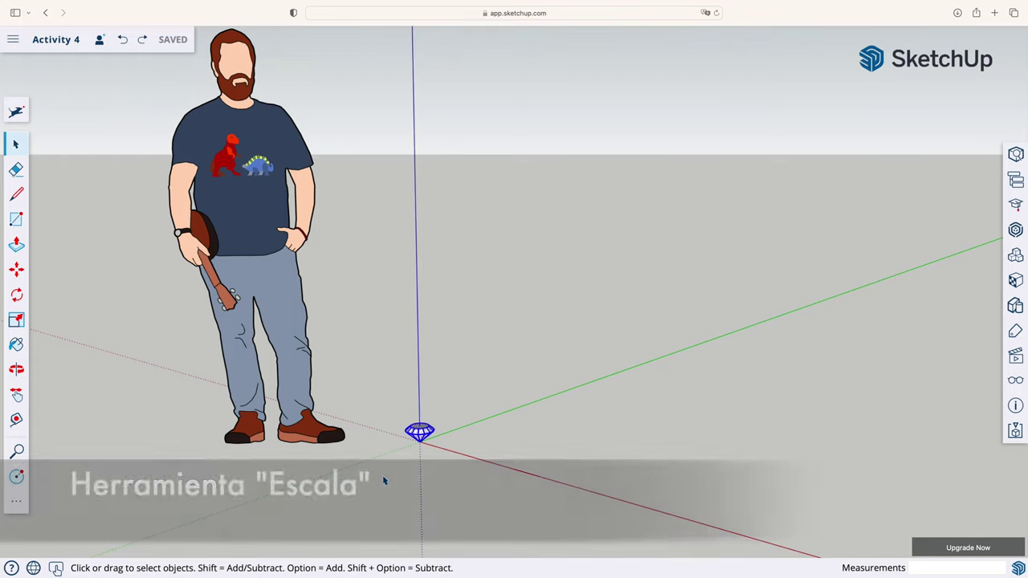
pyautogui.click(16, 321)
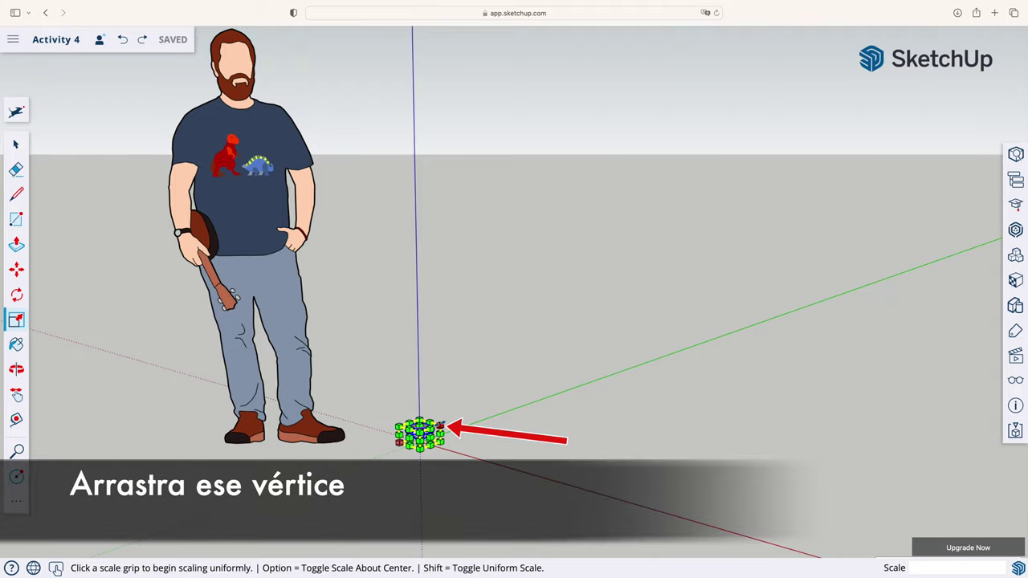
pyautogui.moveTo(440, 425); pyautogui.dragTo(492, 401)
pyautogui.write('5')
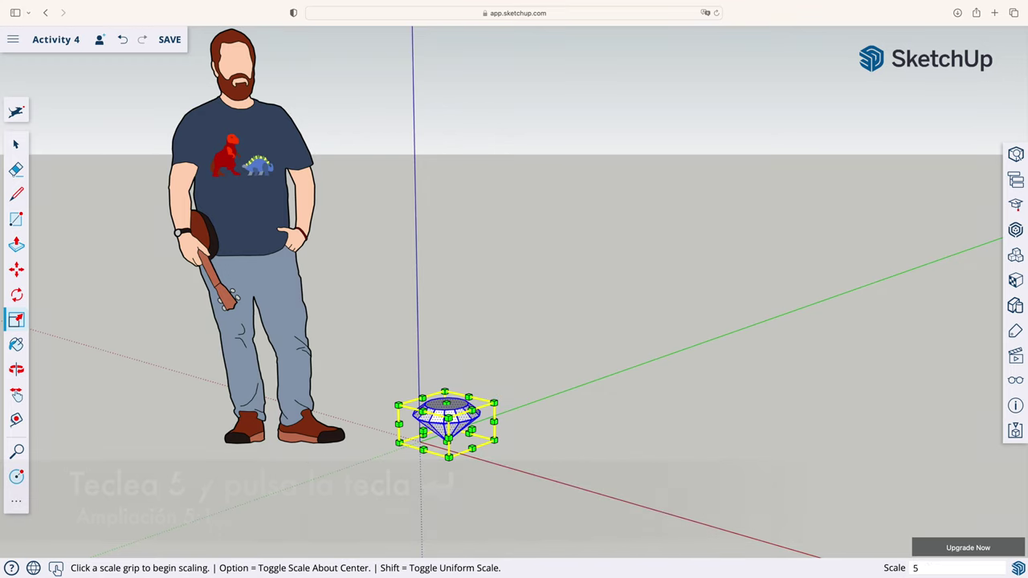
pyautogui.press('Return')
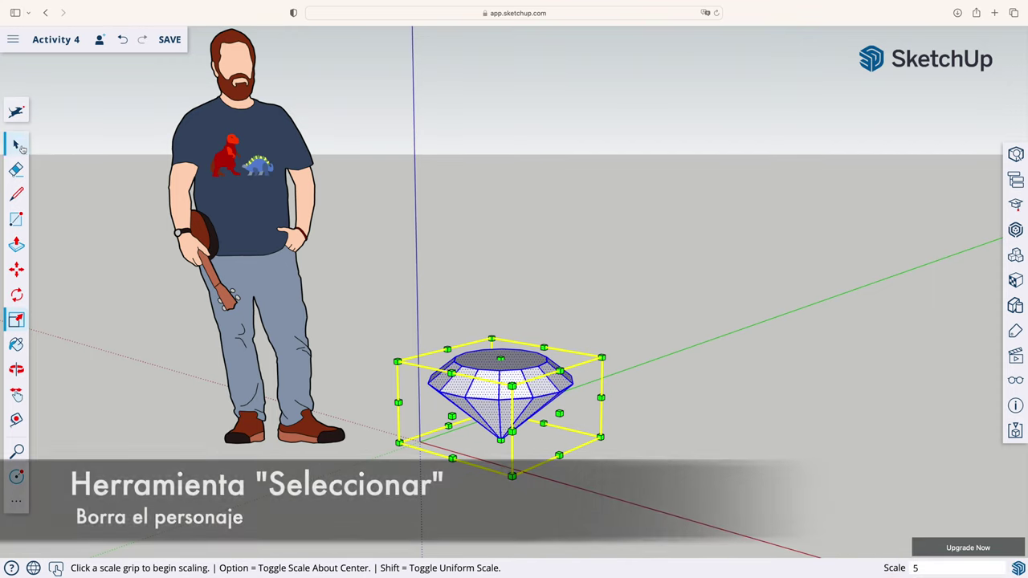
pyautogui.click(20, 146)
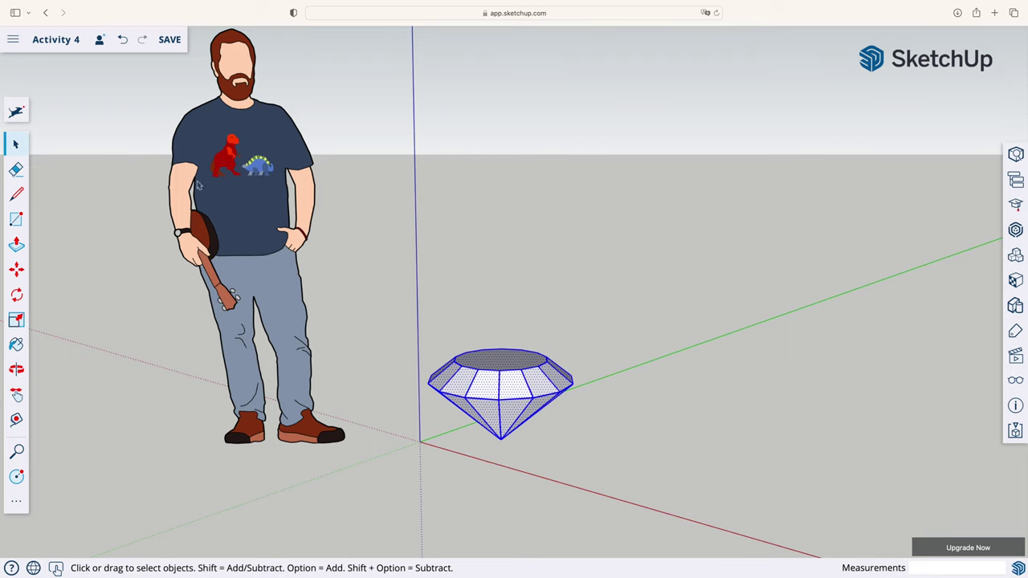
# - Erase the standing person figure, then box-select the whole diamond
pyautogui.click(249, 209)
pyautogui.rightClick(247, 207)
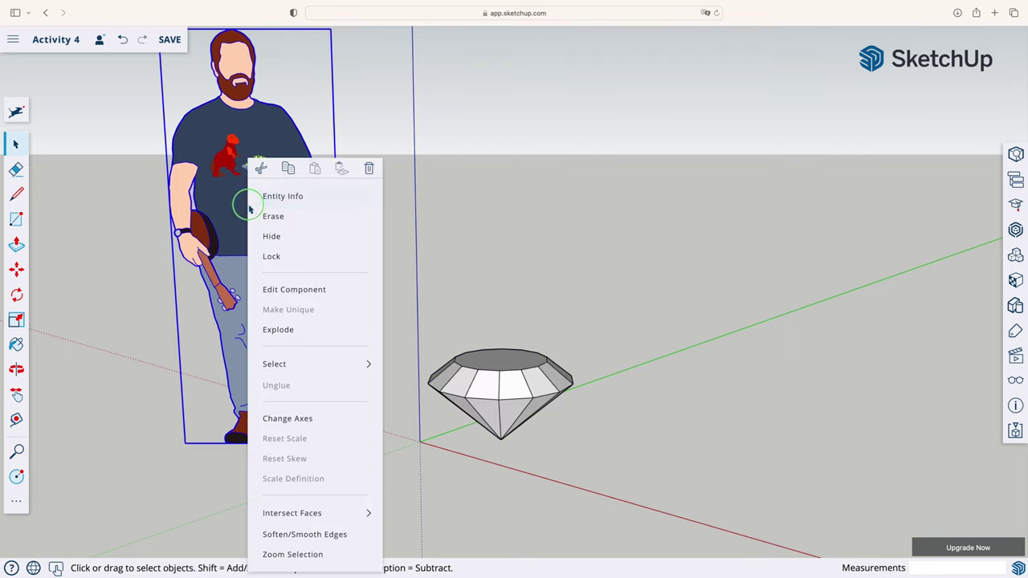
pyautogui.click(275, 217)
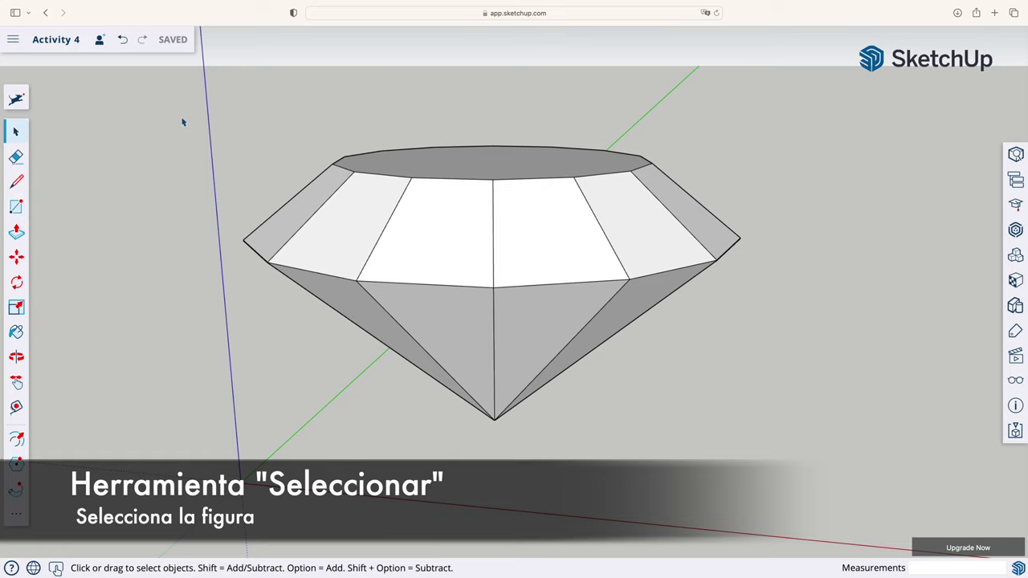
pyautogui.moveTo(180, 116); pyautogui.dragTo(825, 486)
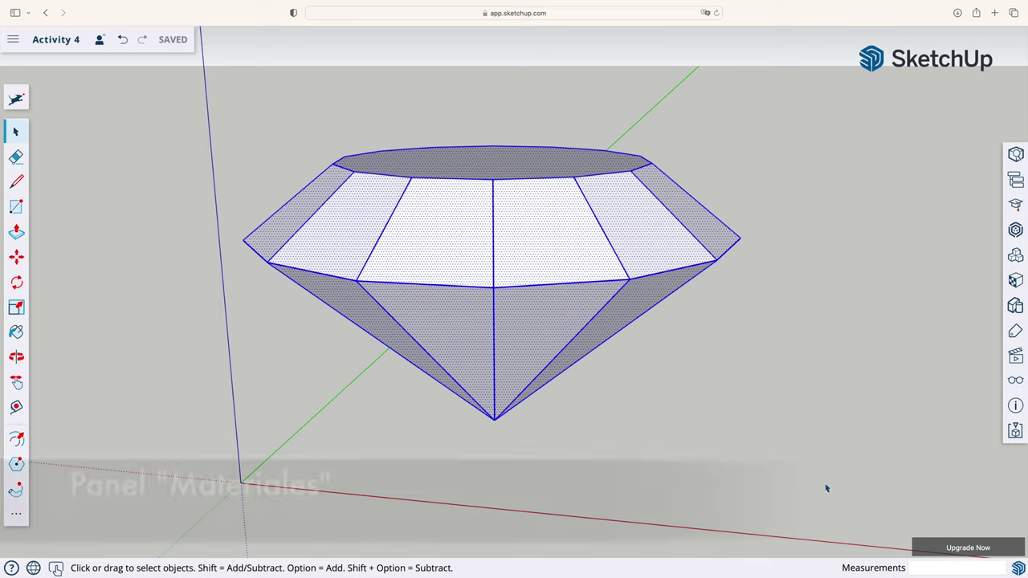
# - Paint the diamond with Glass and Mirrors' Translucent Glass Sky Reflection, then deselect it
pyautogui.click(1016, 280)
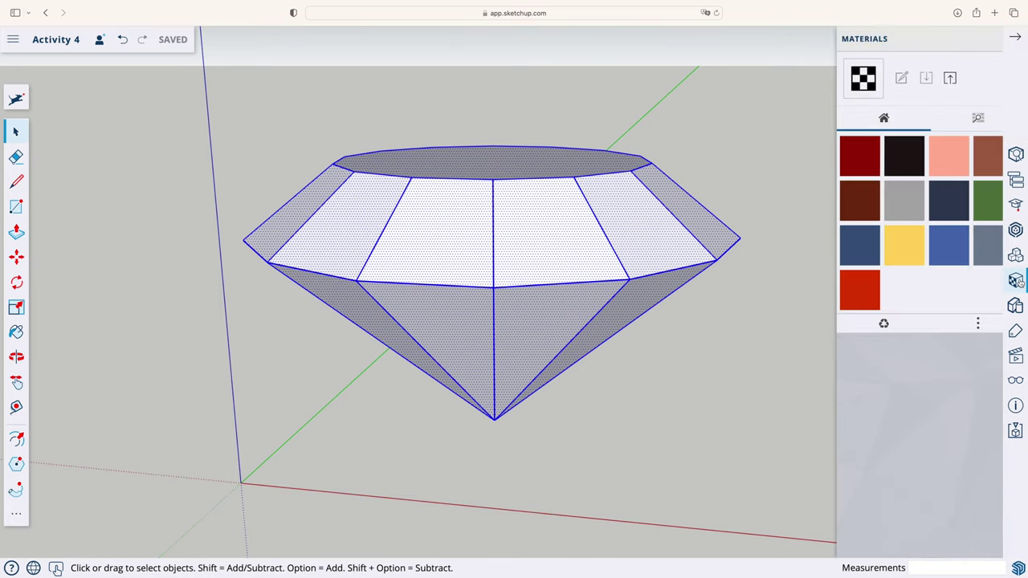
pyautogui.click(956, 118)
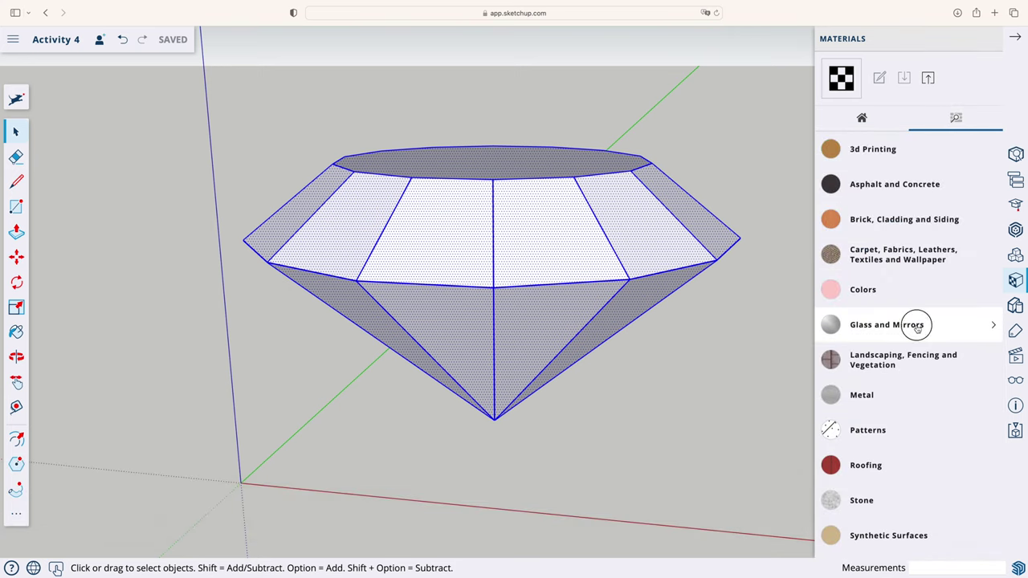
pyautogui.click(916, 325)
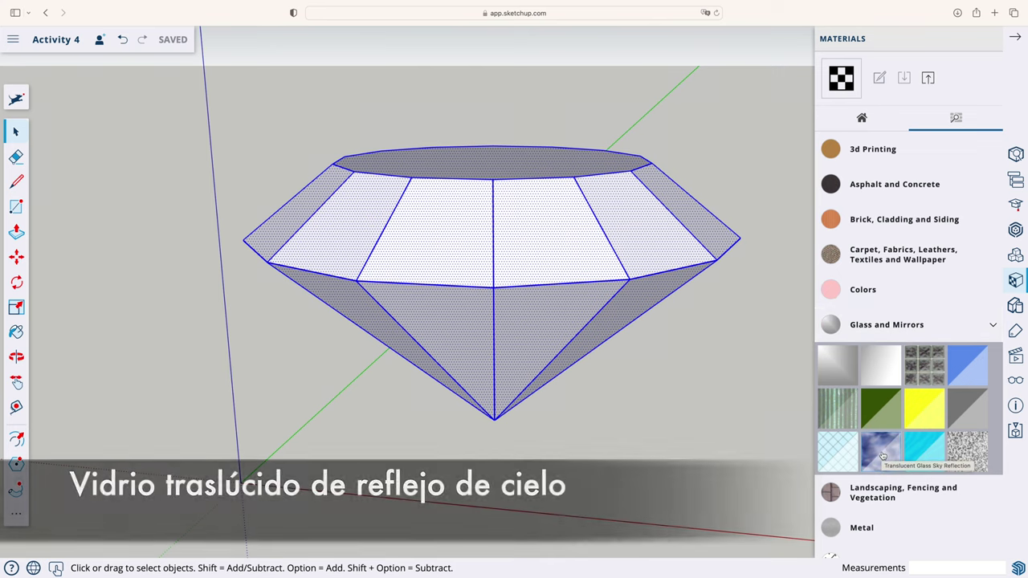
pyautogui.click(882, 455)
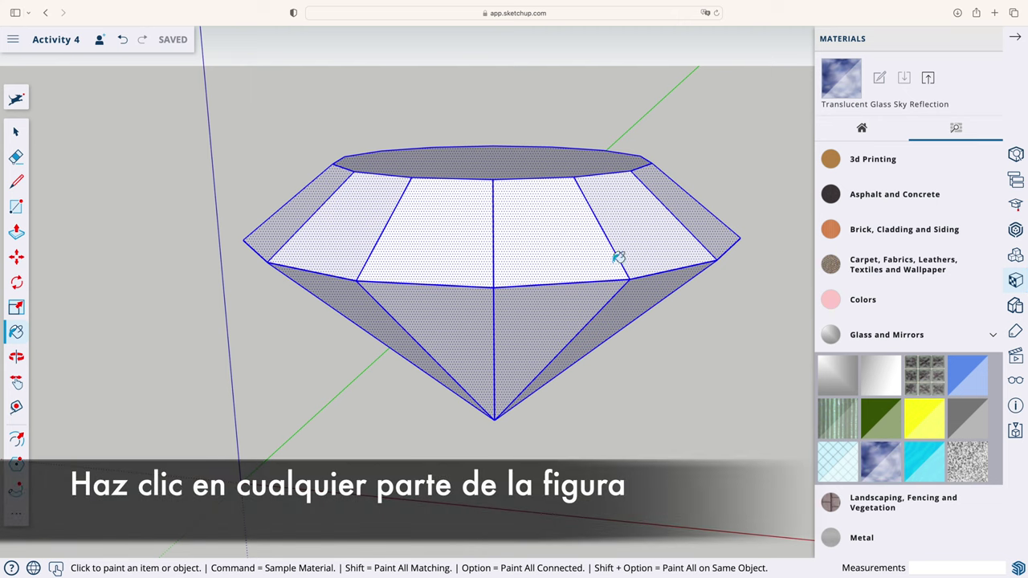
pyautogui.click(568, 241)
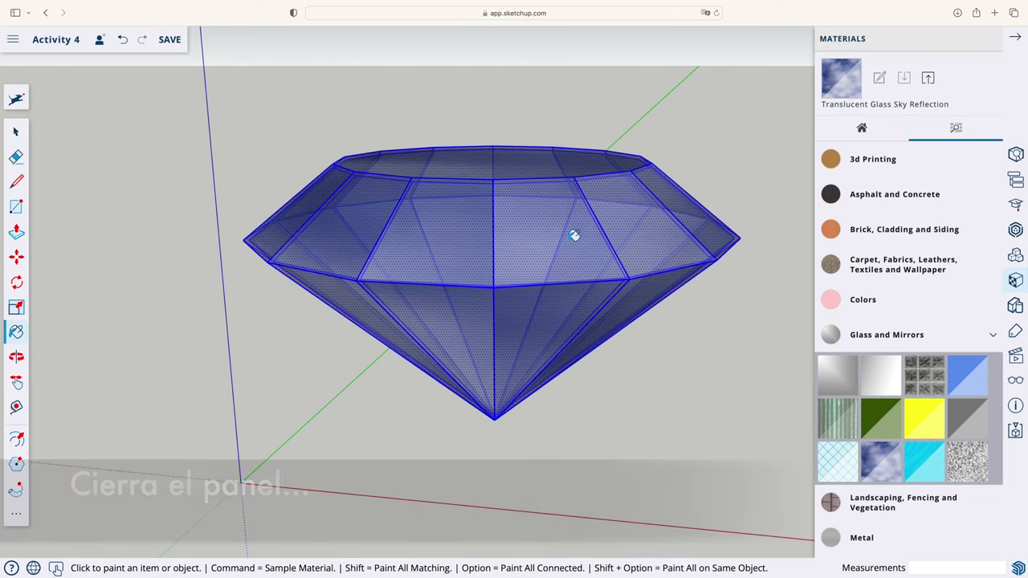
pyautogui.click(1015, 38)
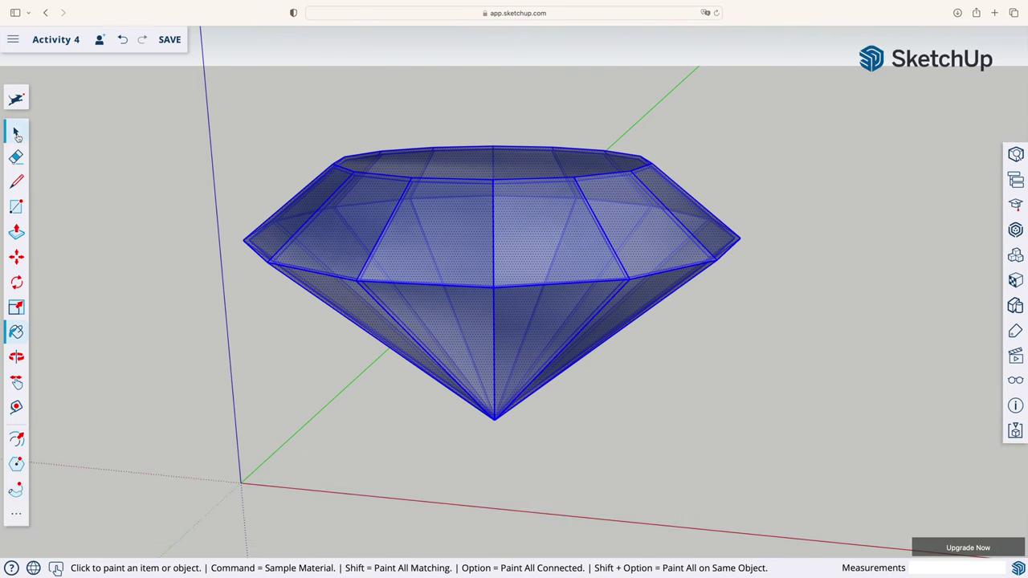
pyautogui.click(16, 133)
pyautogui.click(163, 202)
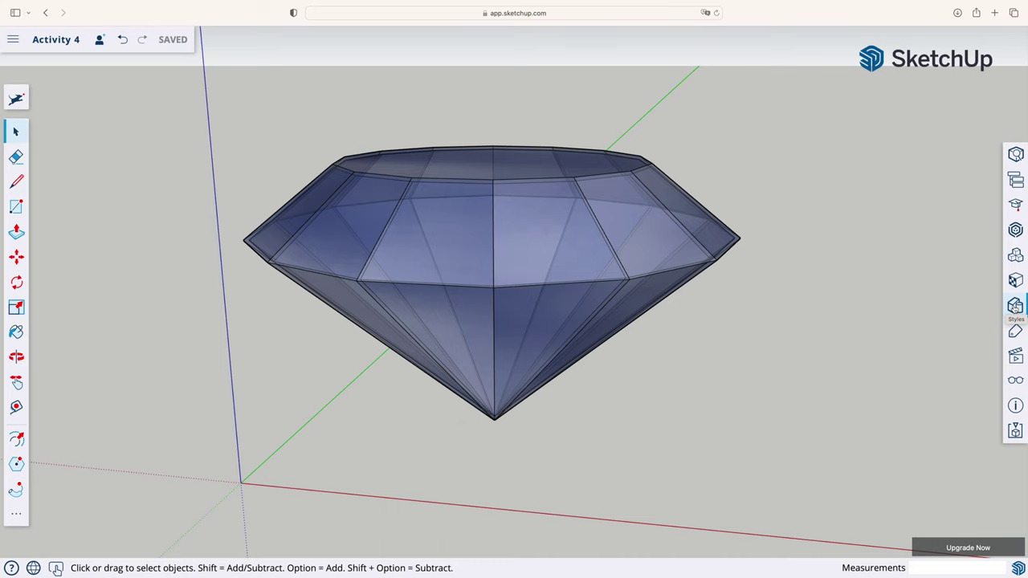
# - Apply Simple Style from the Default Styles collection to the model
pyautogui.click(1015, 307)
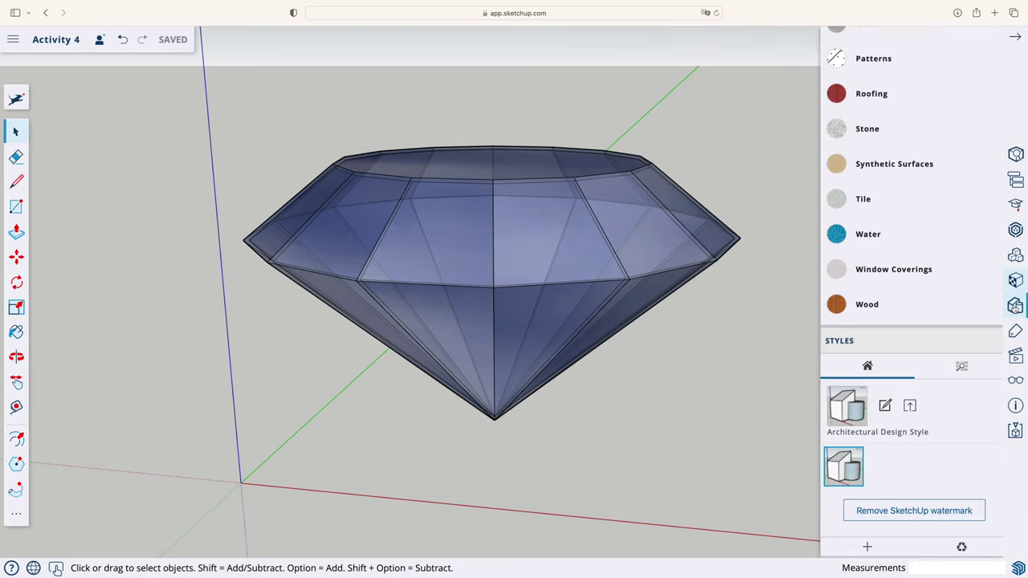
pyautogui.click(956, 367)
pyautogui.scroll(-2, 951, 391)
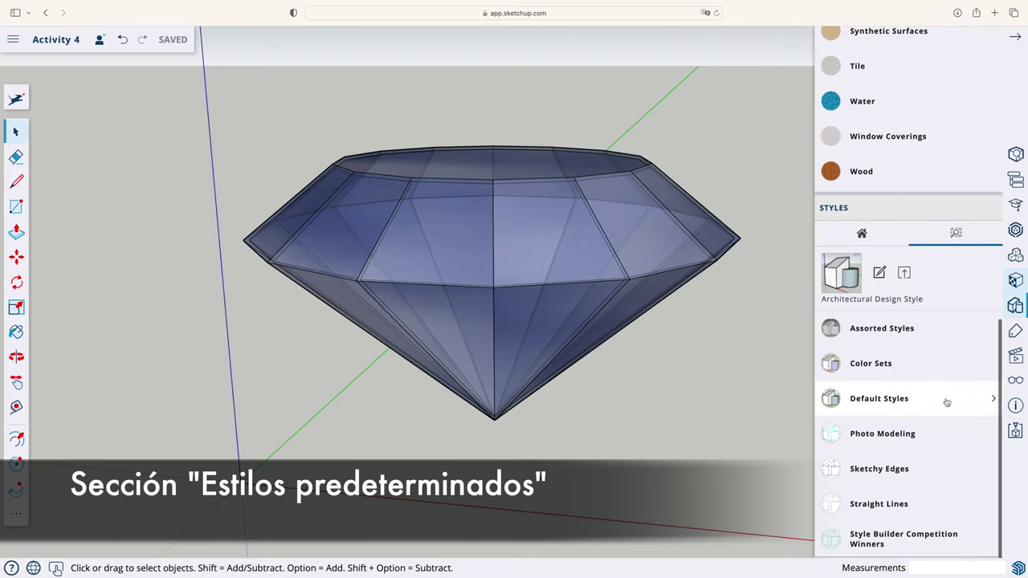
pyautogui.click(946, 404)
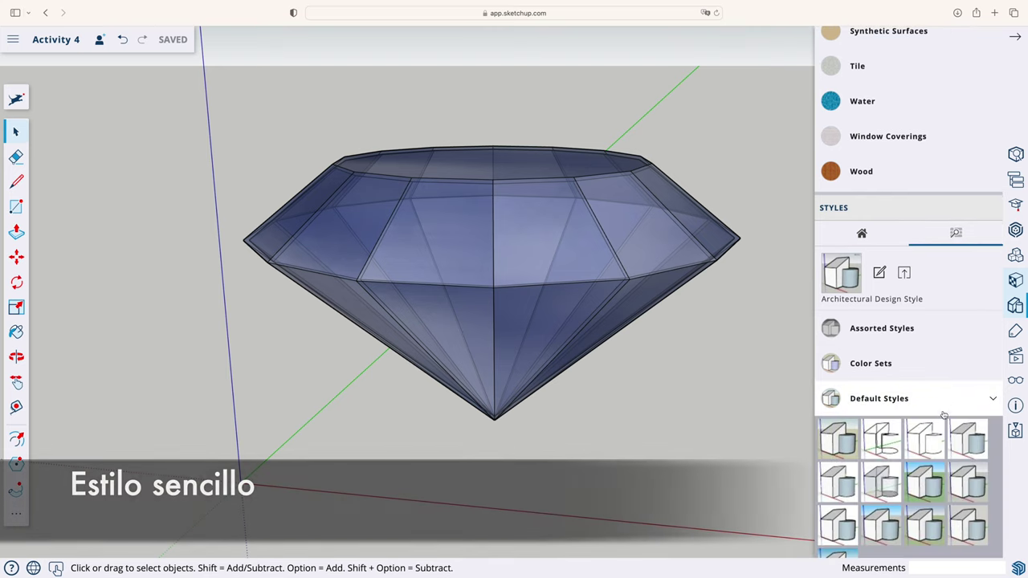
pyautogui.click(924, 480)
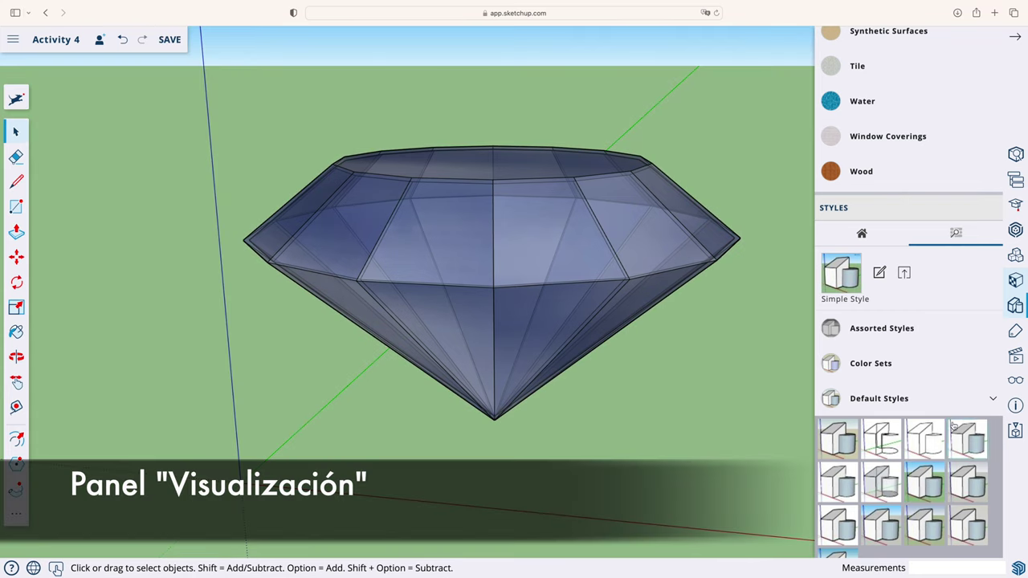
pyautogui.click(1016, 384)
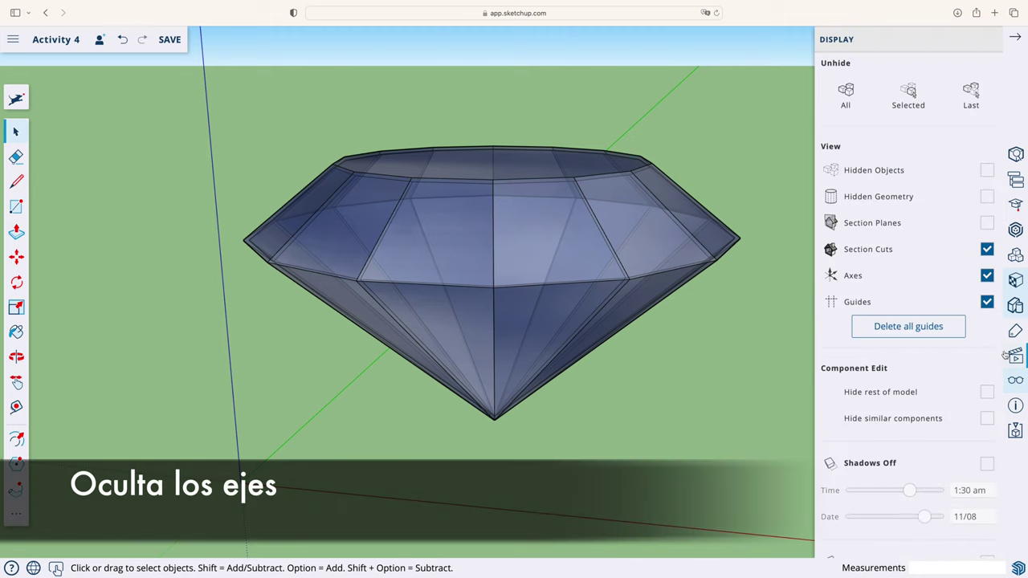
# - Turn off the Axes display and close the Display panel
pyautogui.click(988, 275)
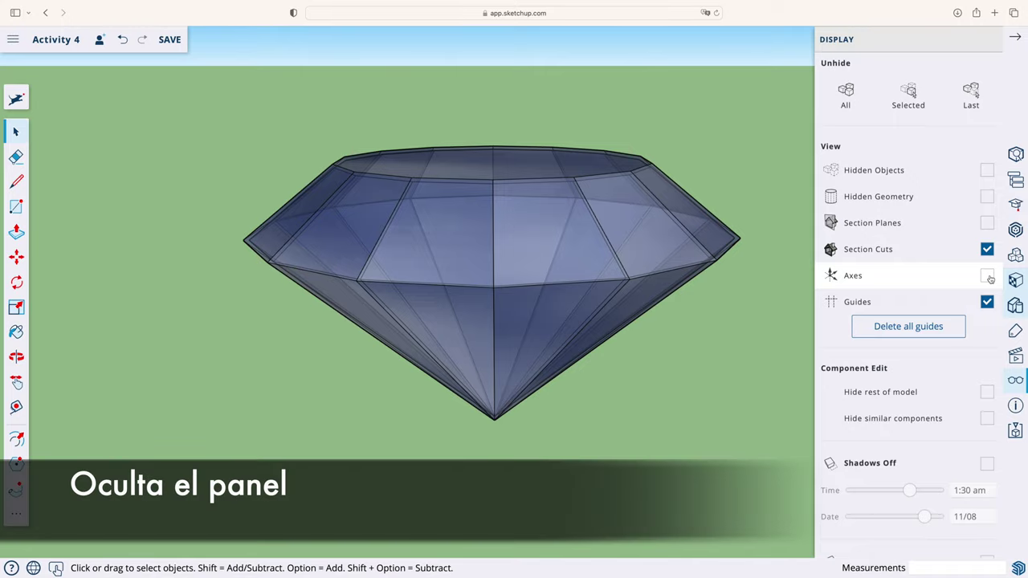
pyautogui.click(1015, 38)
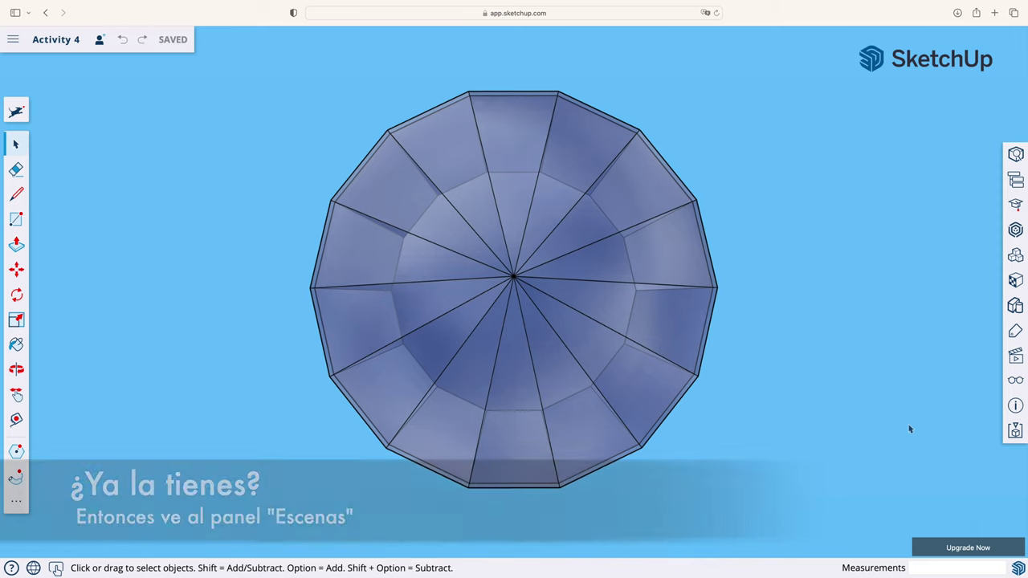
# - Save scenes 1–4 from the top, front, plan and angled 3D views
pyautogui.click(1016, 359)
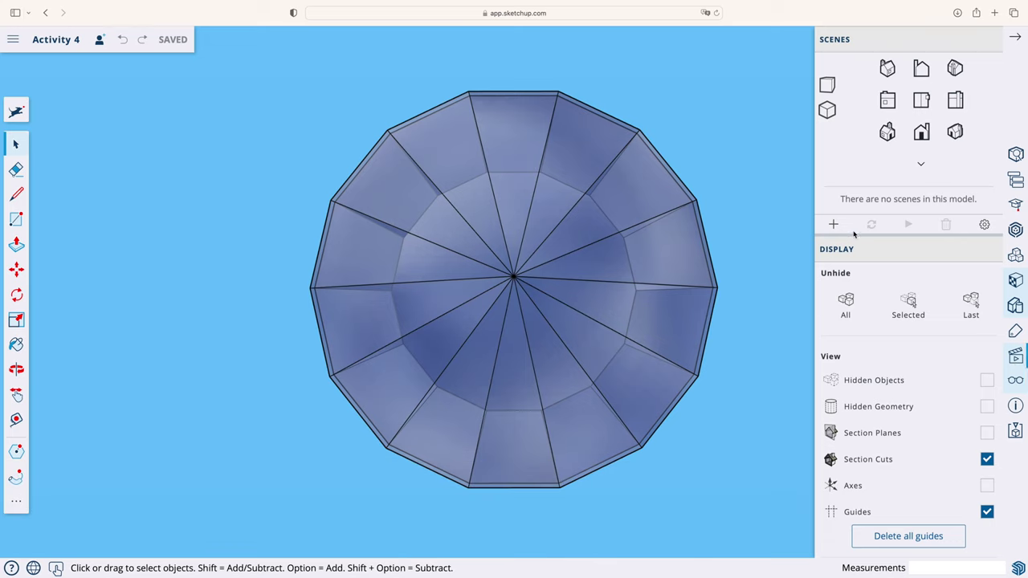
pyautogui.click(833, 225)
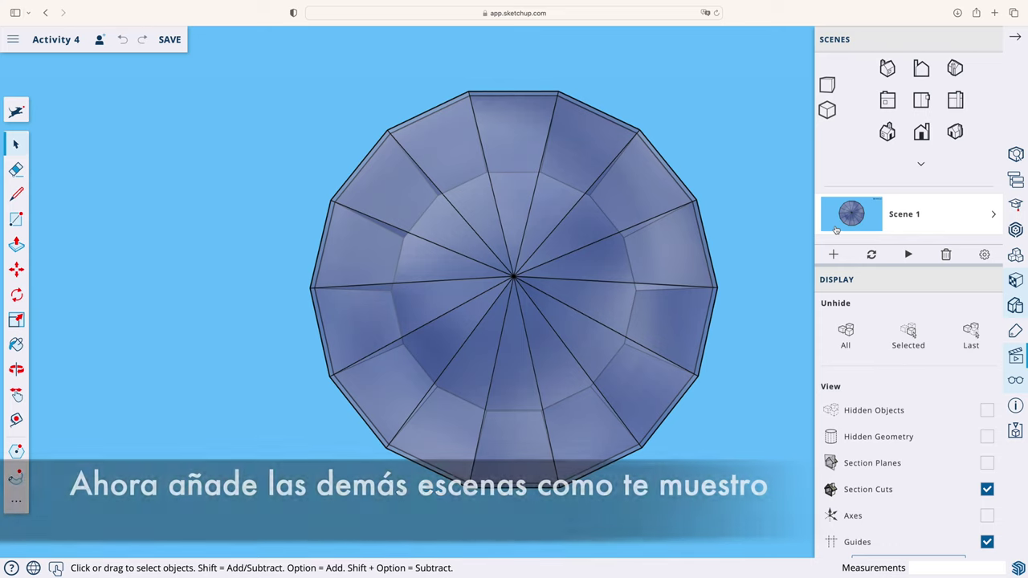
pyautogui.click(921, 135)
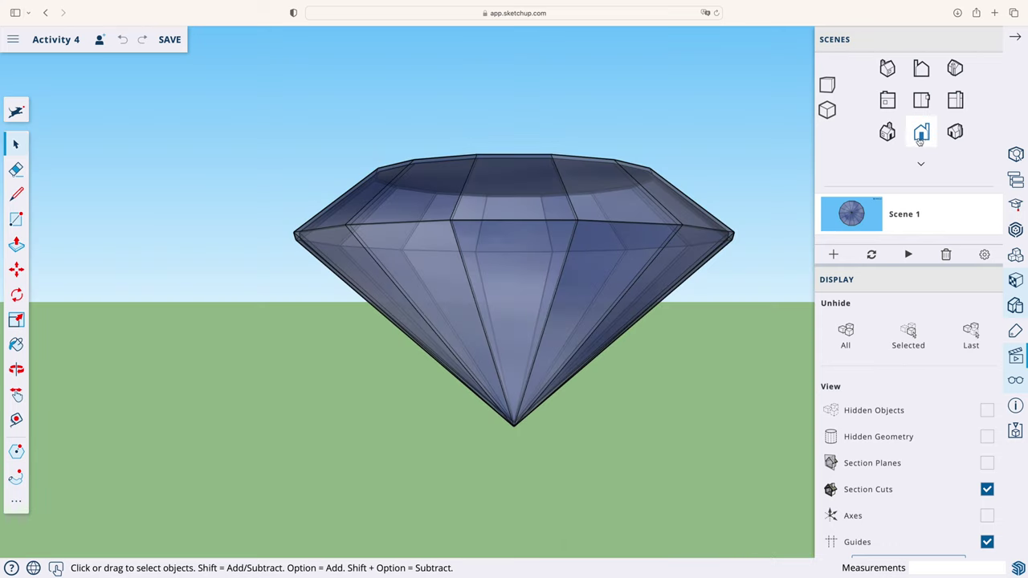
pyautogui.click(835, 255)
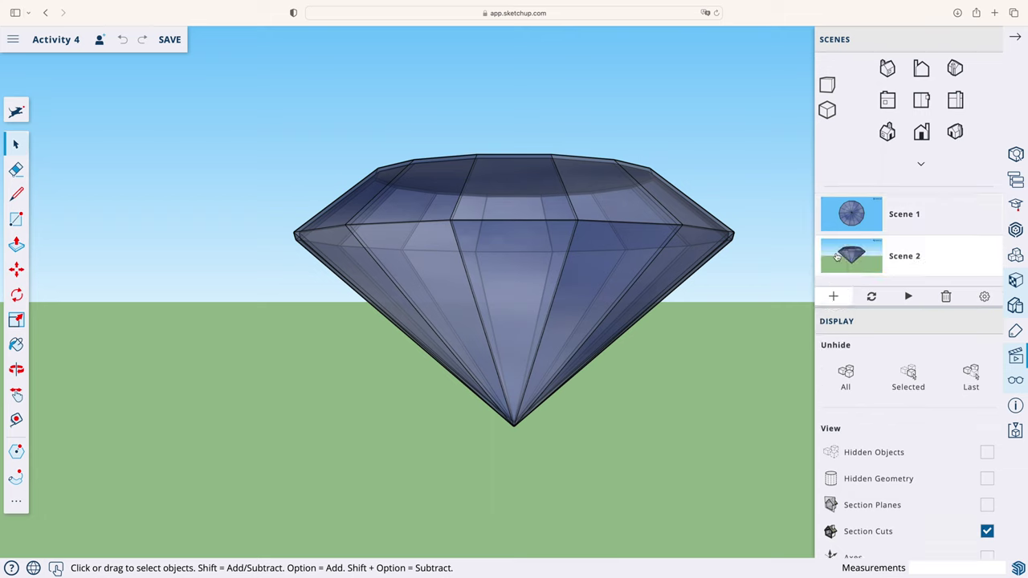
pyautogui.click(921, 102)
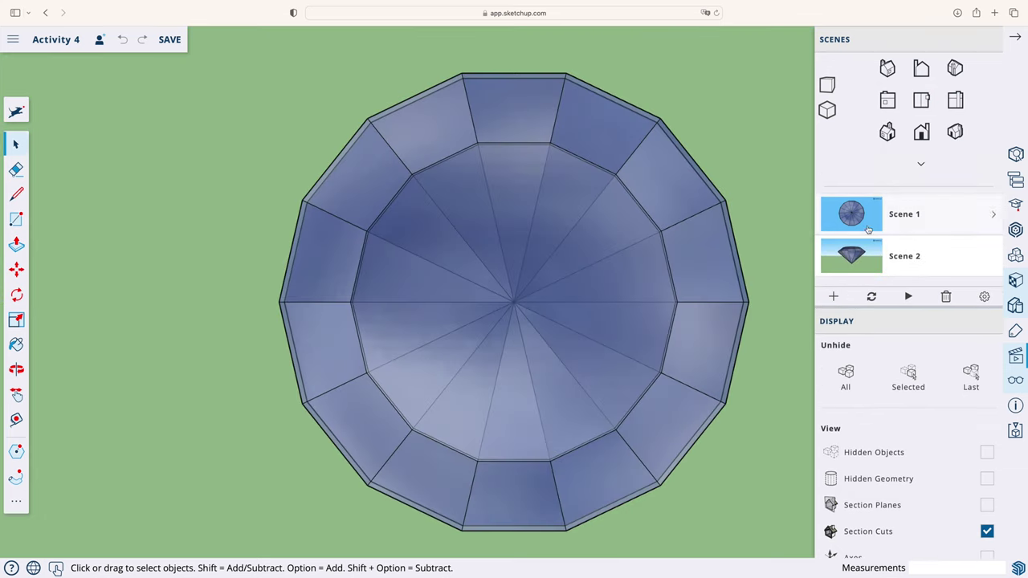
pyautogui.click(835, 298)
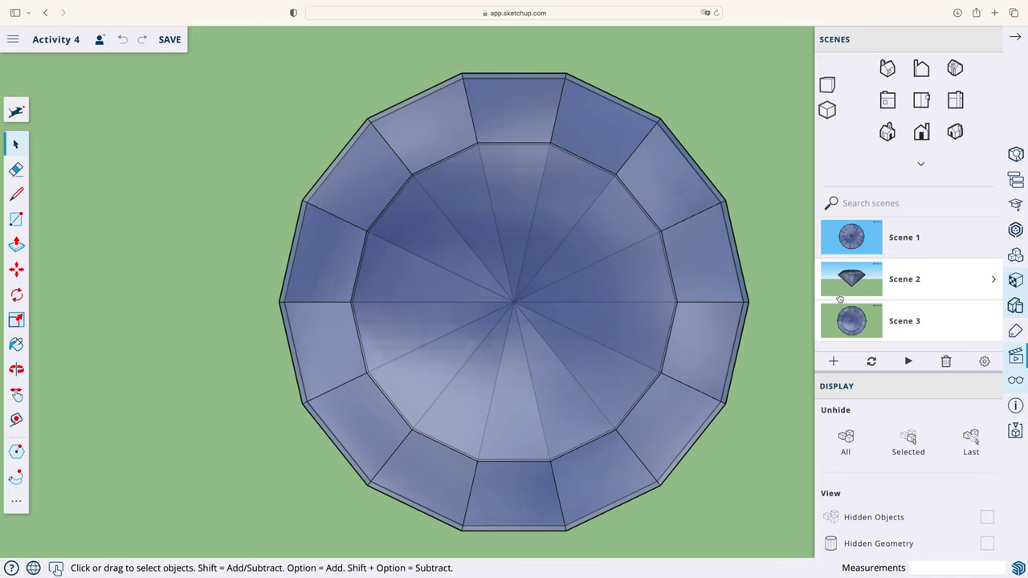
pyautogui.click(954, 134)
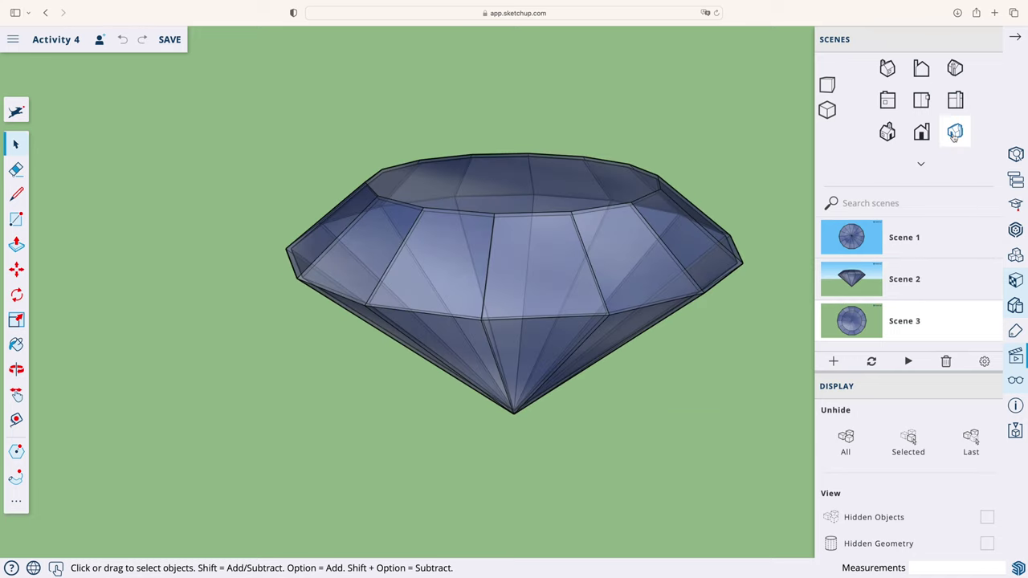
pyautogui.click(835, 363)
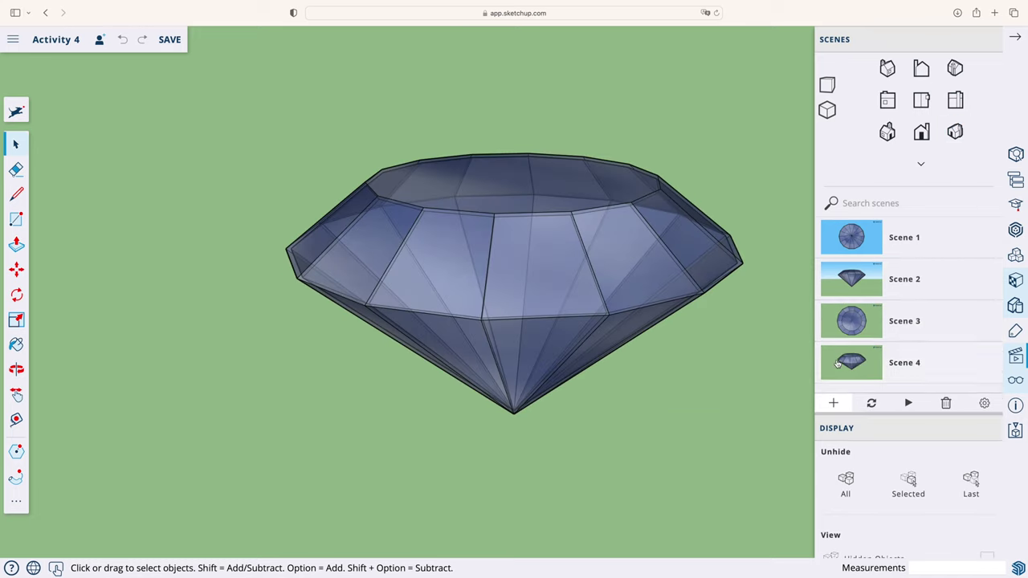
# - Save scenes 5–7 from front and side views, then return to Scene 1
pyautogui.click(953, 101)
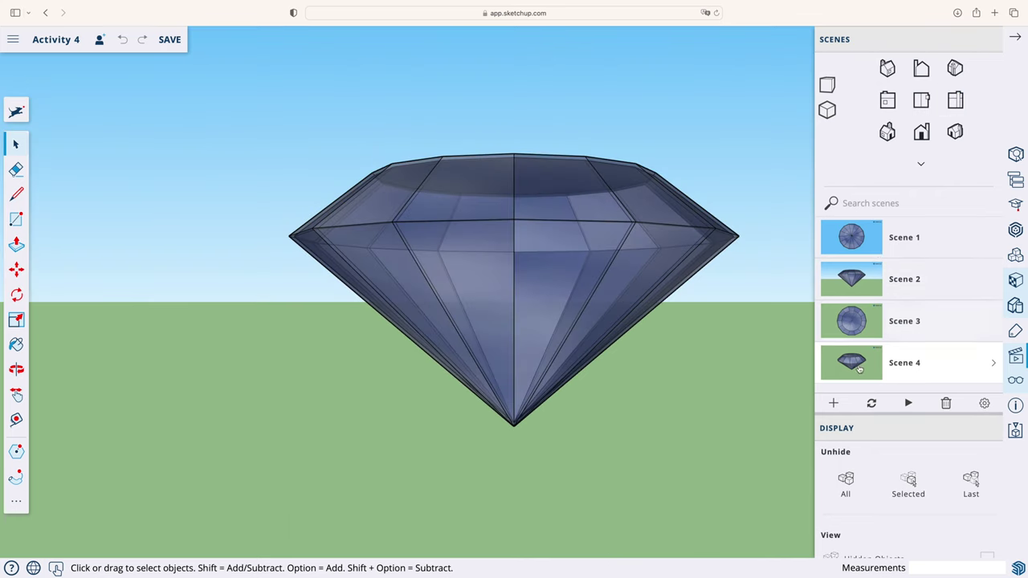
pyautogui.click(835, 404)
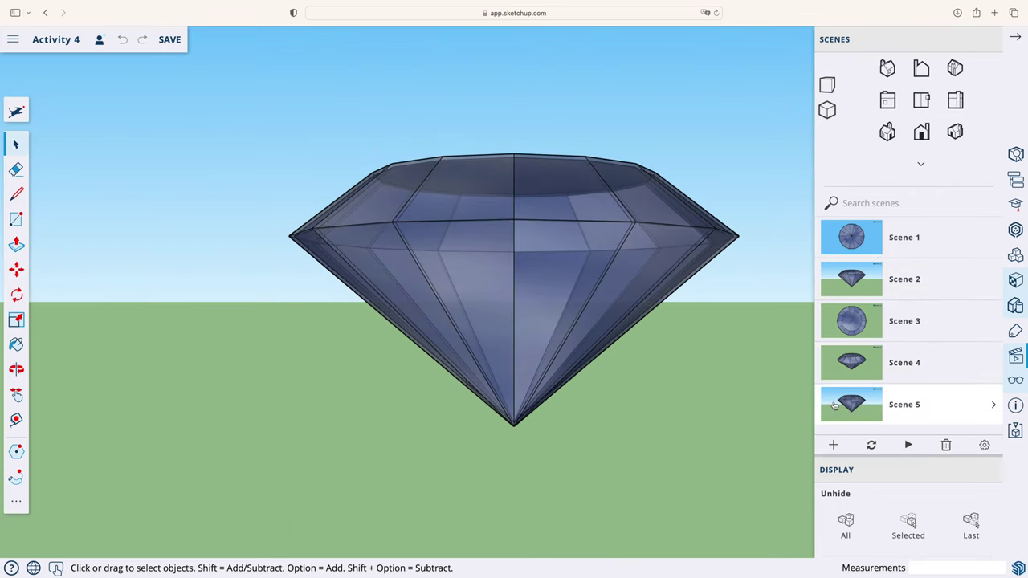
pyautogui.click(921, 71)
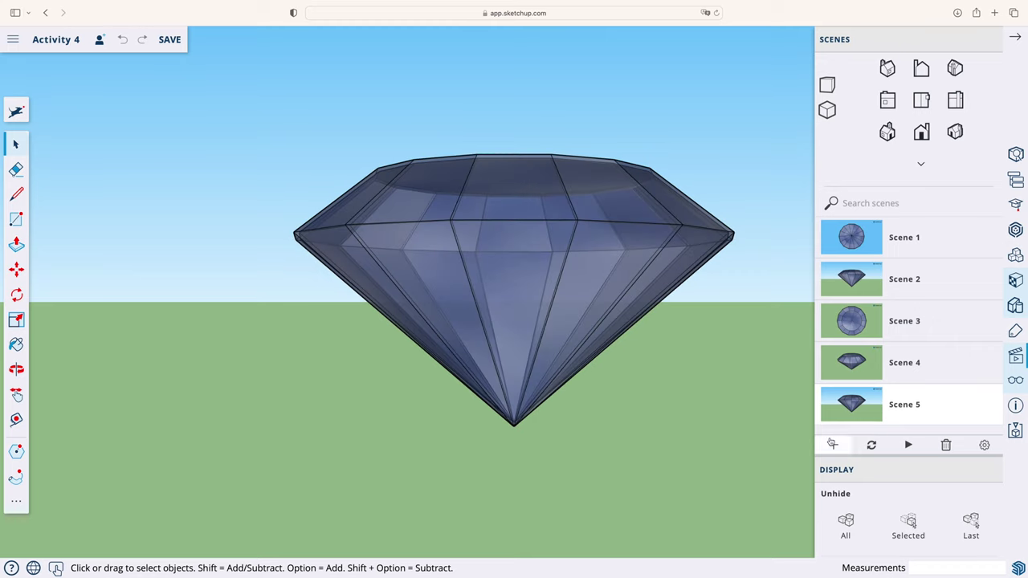
pyautogui.click(832, 444)
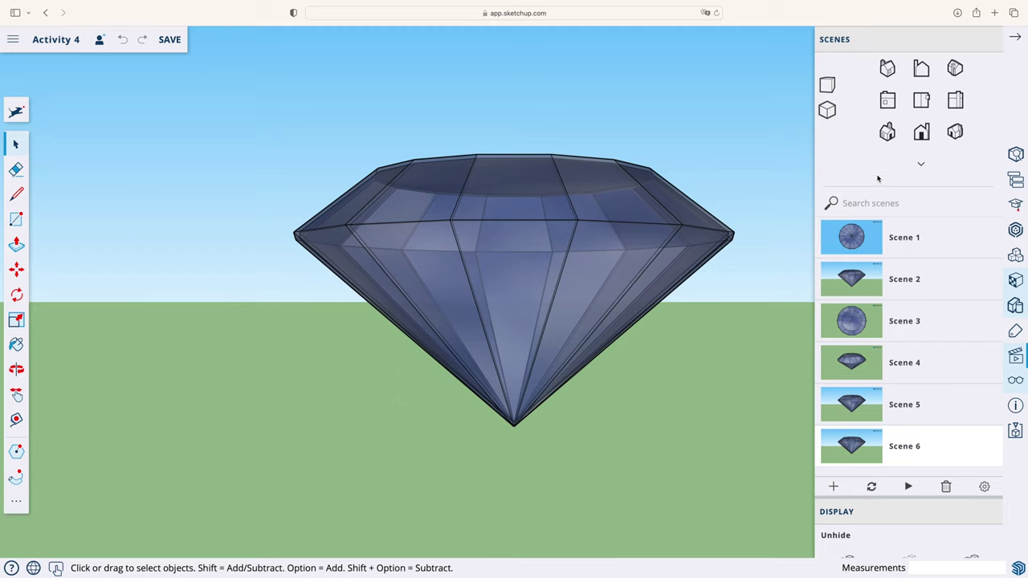
pyautogui.click(886, 103)
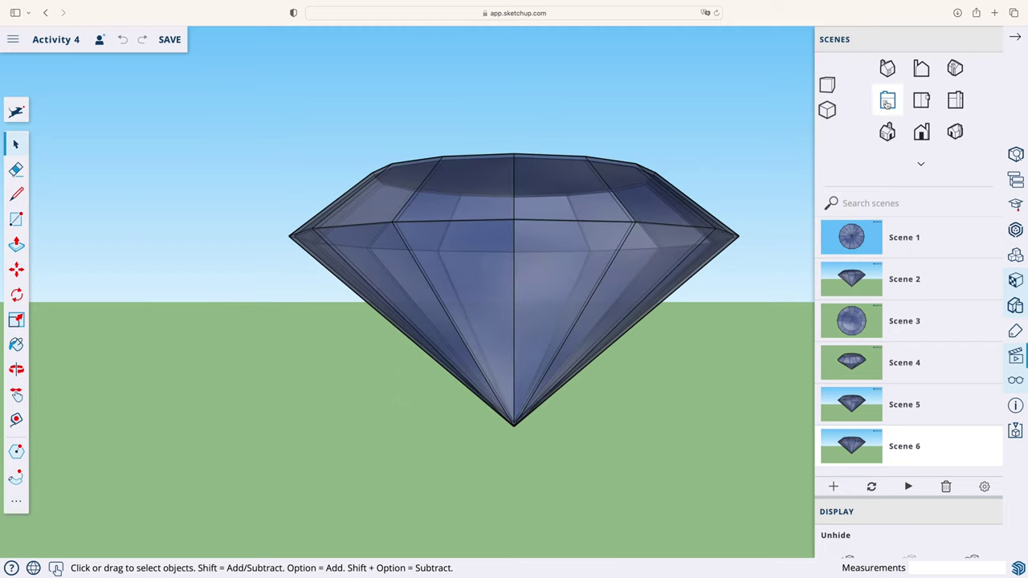
pyautogui.click(835, 486)
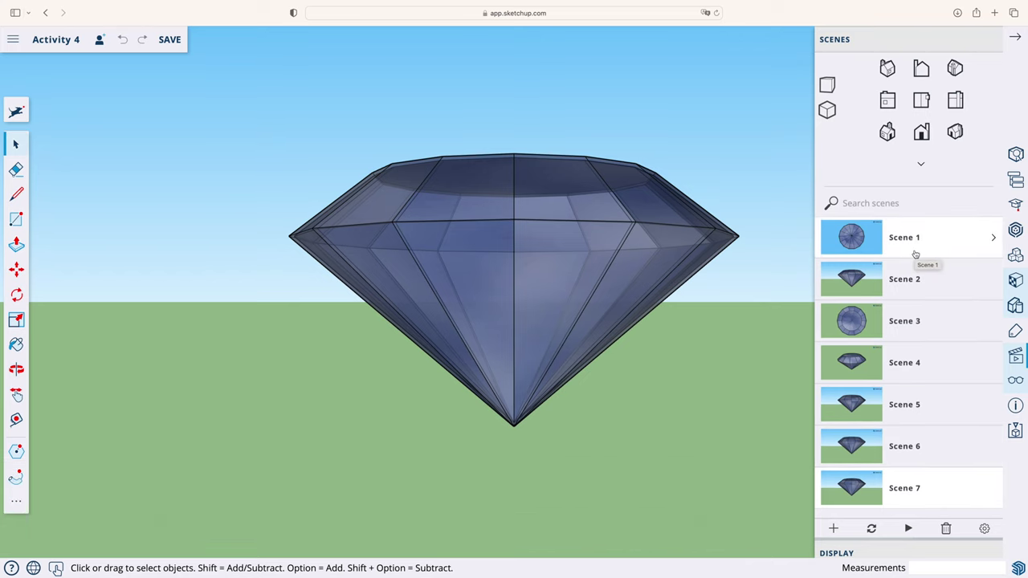
pyautogui.click(915, 254)
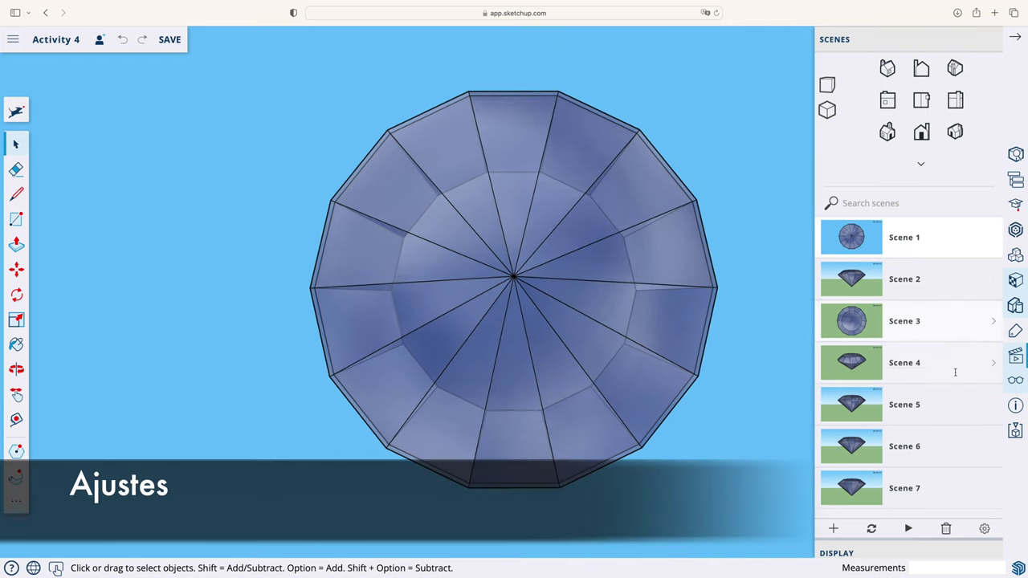
pyautogui.click(984, 530)
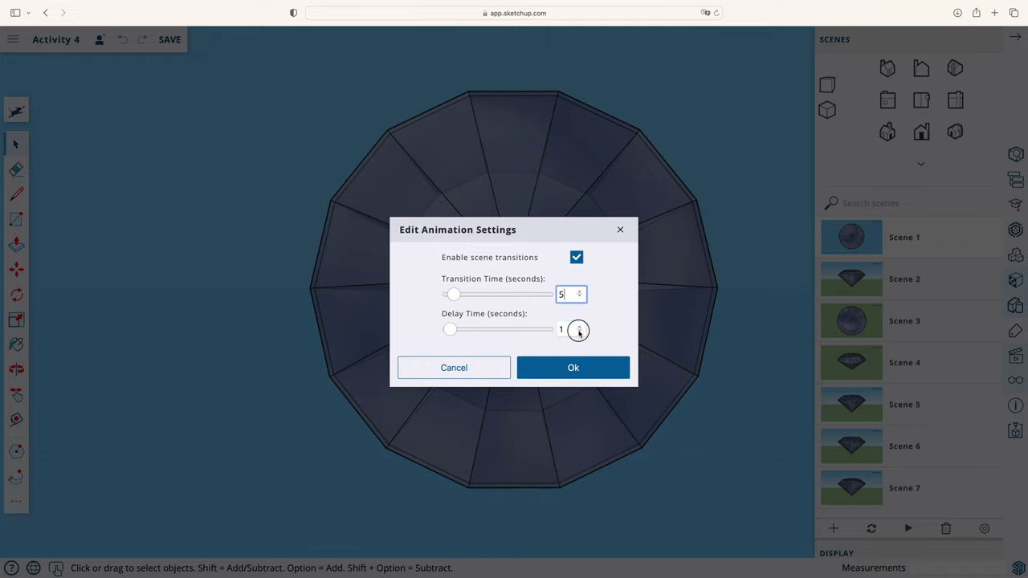
# - Confirm scene transitions of 5 seconds with a 0-second delay
pyautogui.click(591, 369)
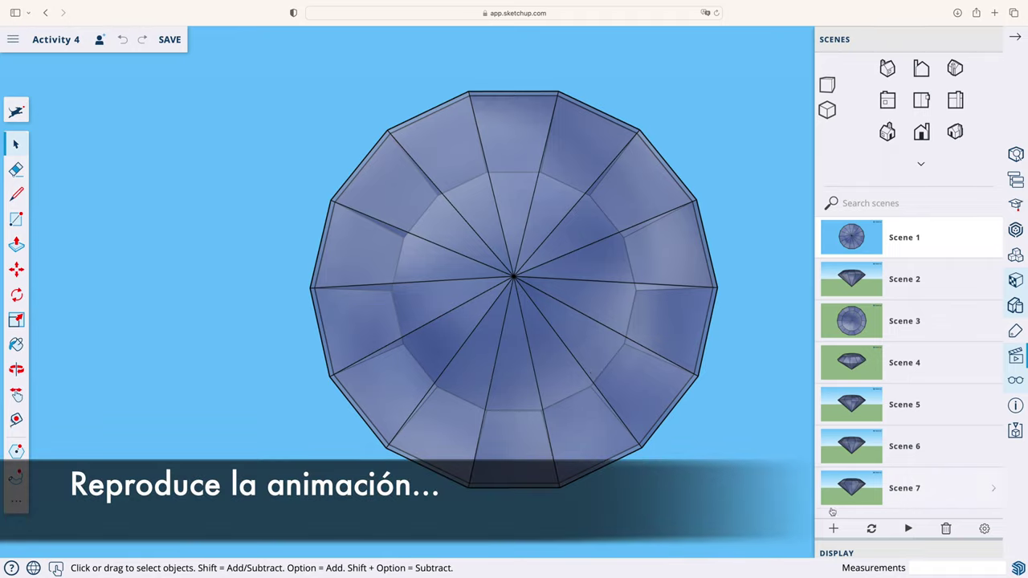
# - Play the seven-scene animation, then pause it and close the Scenes panel
pyautogui.click(908, 529)
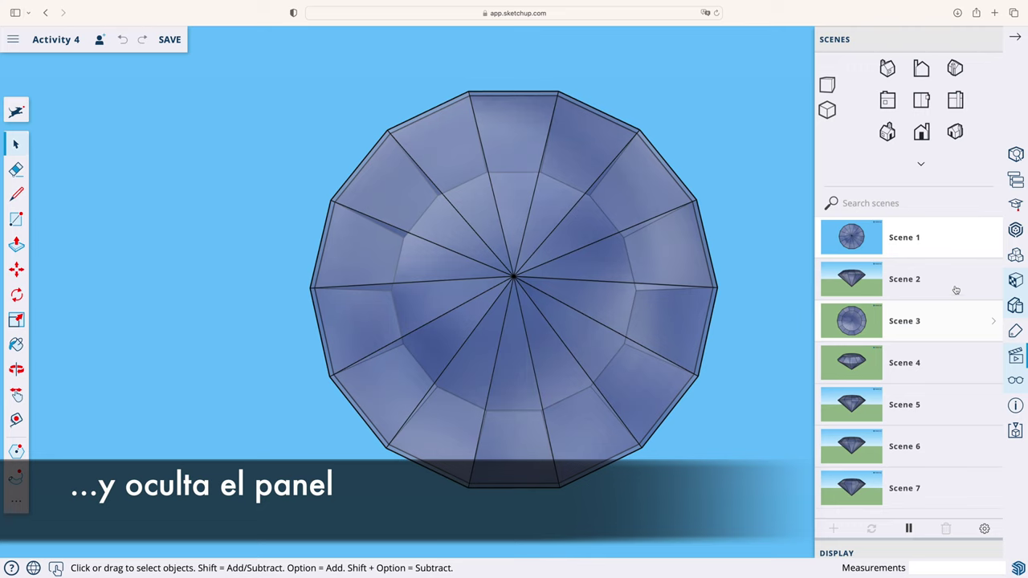
pyautogui.click(1017, 41)
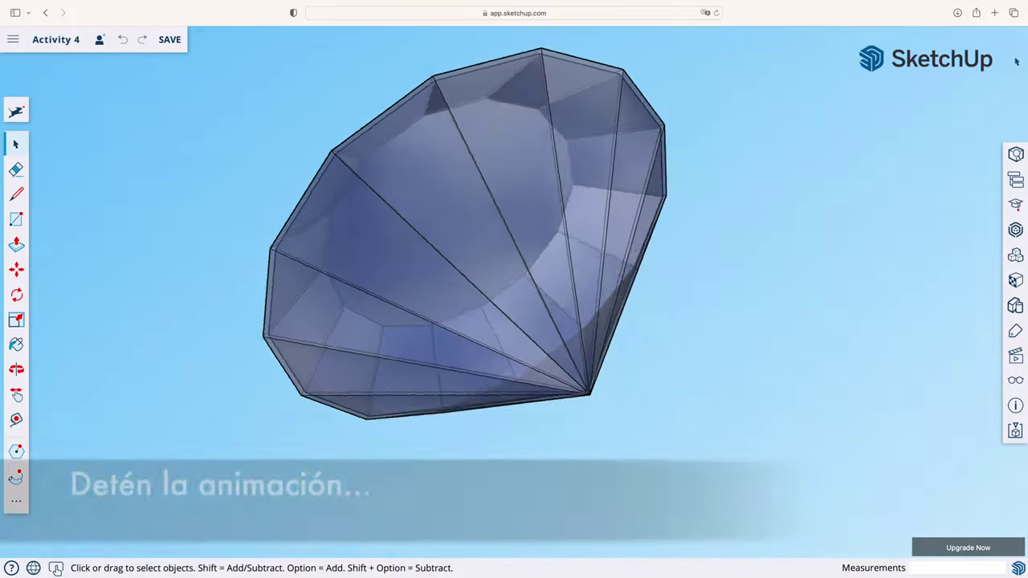
pyautogui.click(1014, 358)
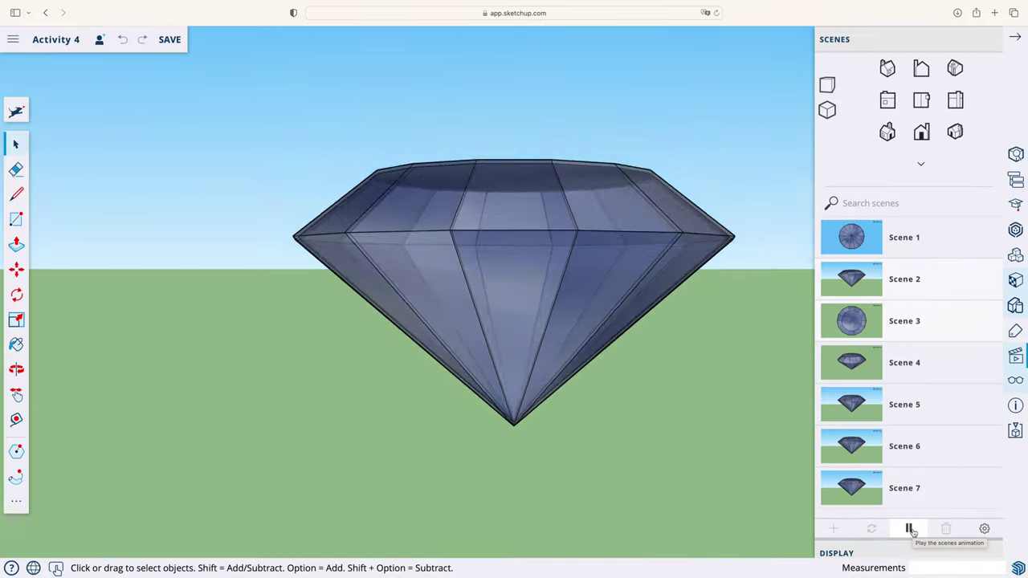
pyautogui.click(910, 529)
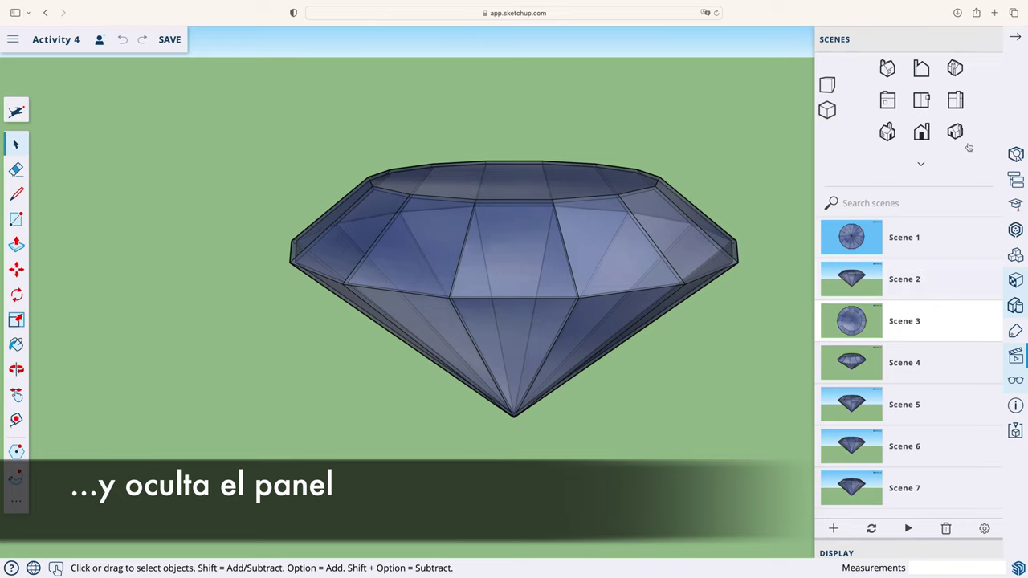
pyautogui.click(1016, 39)
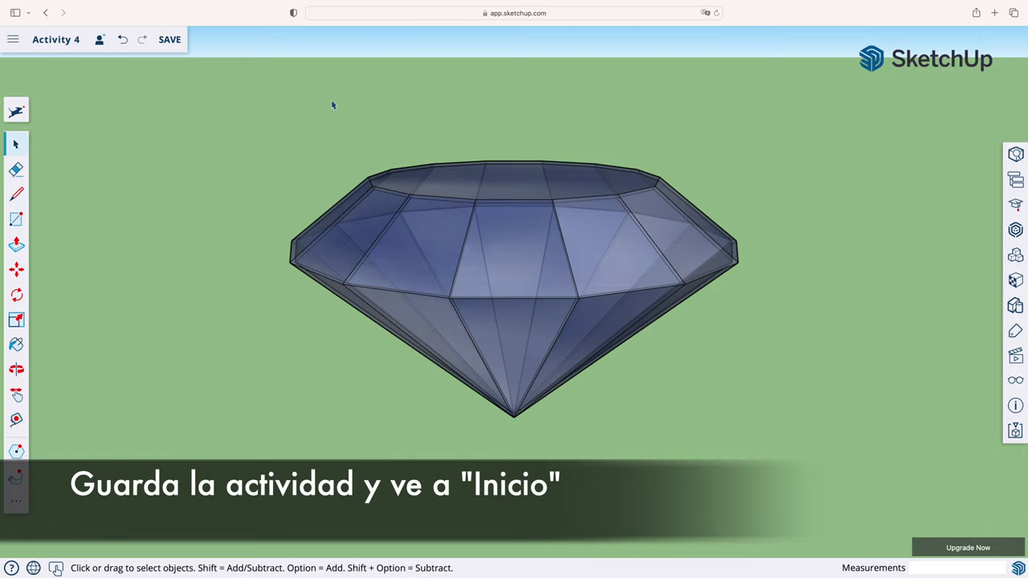
# - Save Activity 4 and go Home to Trimble Connect's SketchUp project First Steps folder
pyautogui.click(171, 41)
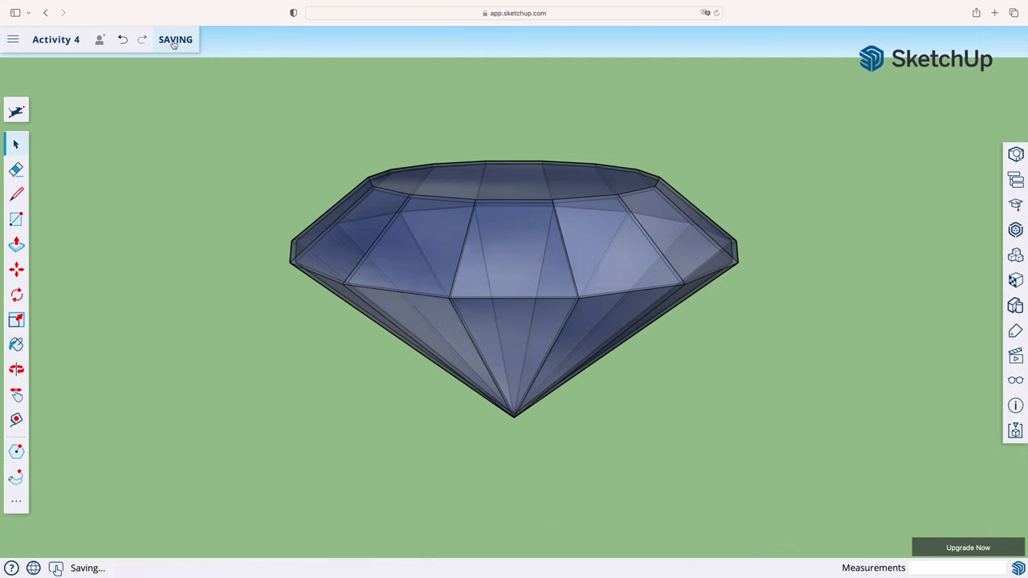
pyautogui.click(13, 45)
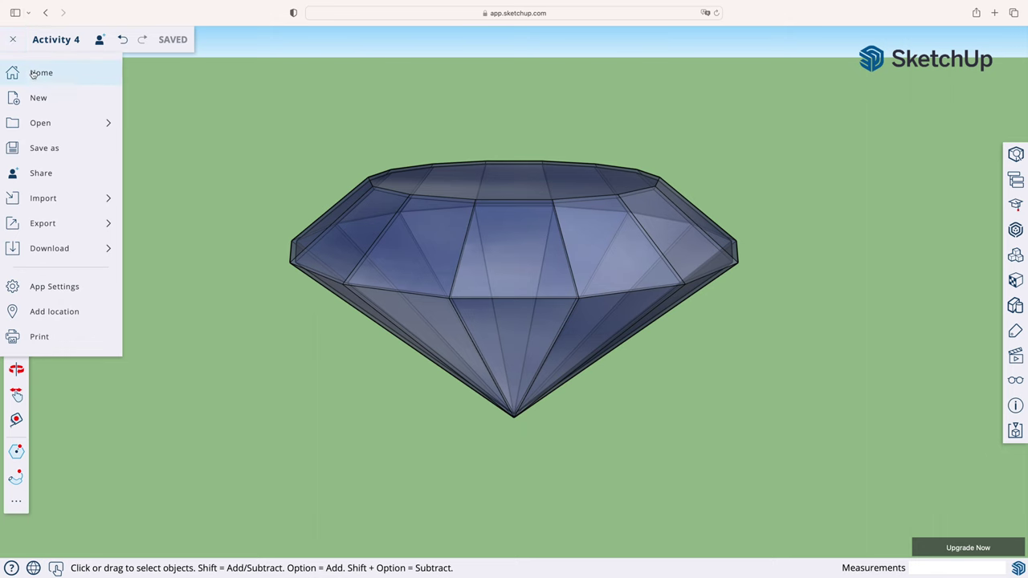
pyautogui.click(34, 74)
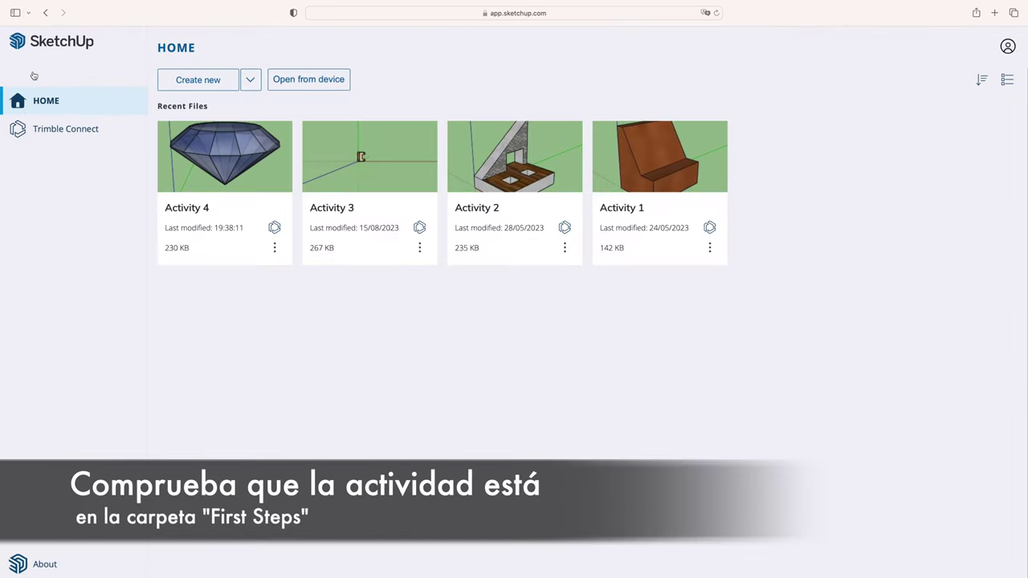
pyautogui.click(56, 131)
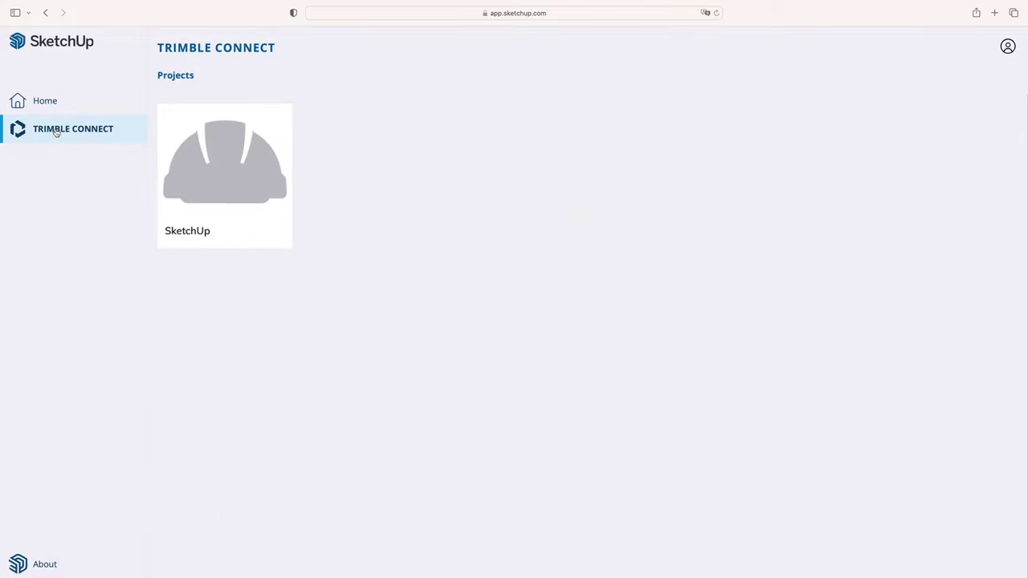
pyautogui.click(228, 180)
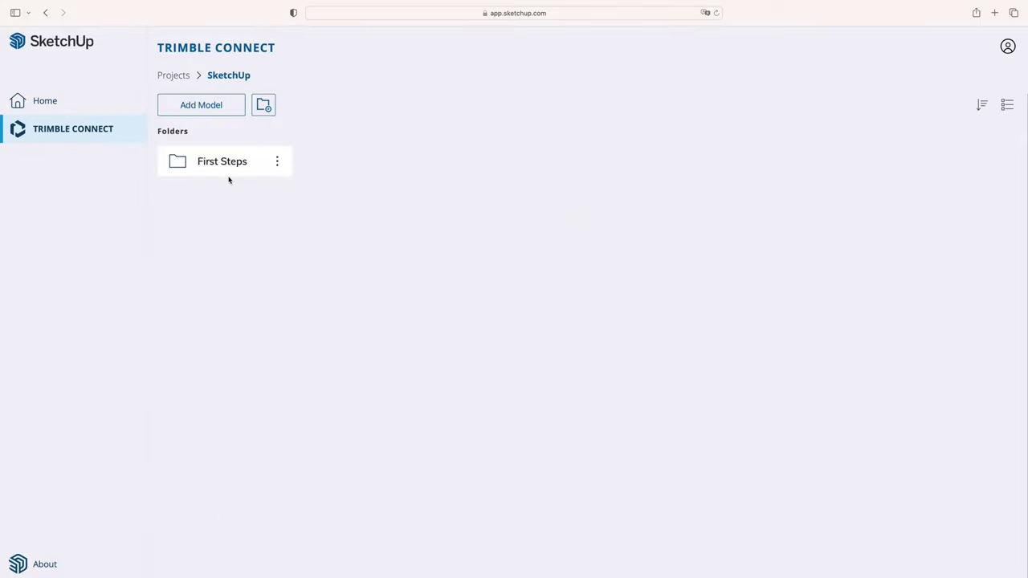
pyautogui.click(221, 163)
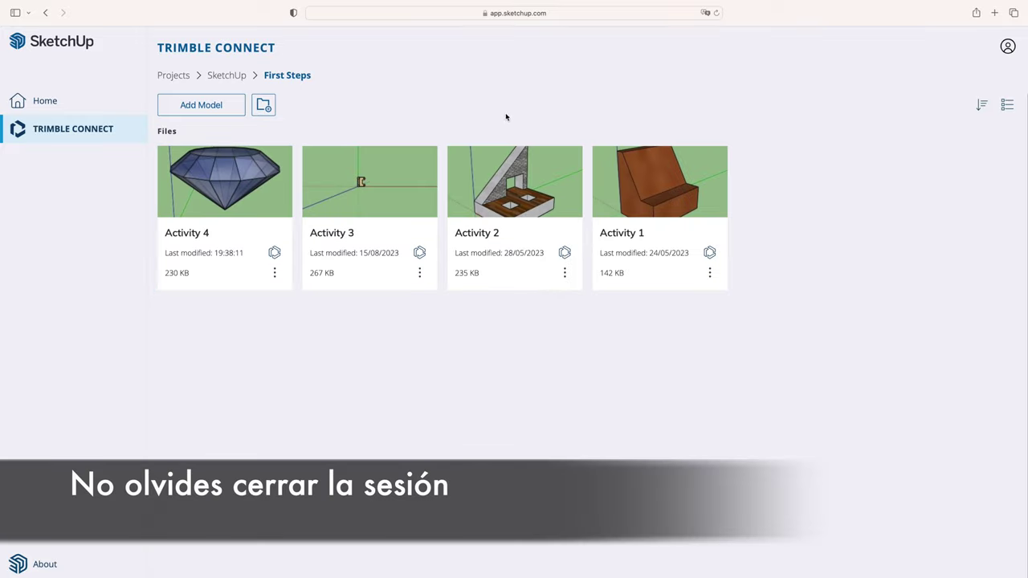
pyautogui.click(1006, 49)
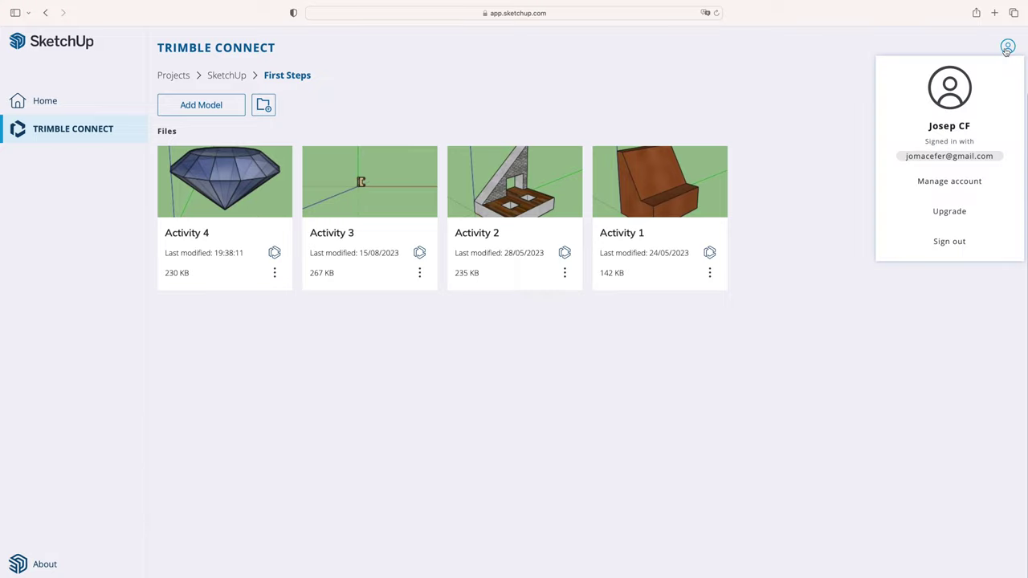
# - Sign out of the SketchUp account, confirming with Yes
pyautogui.click(968, 244)
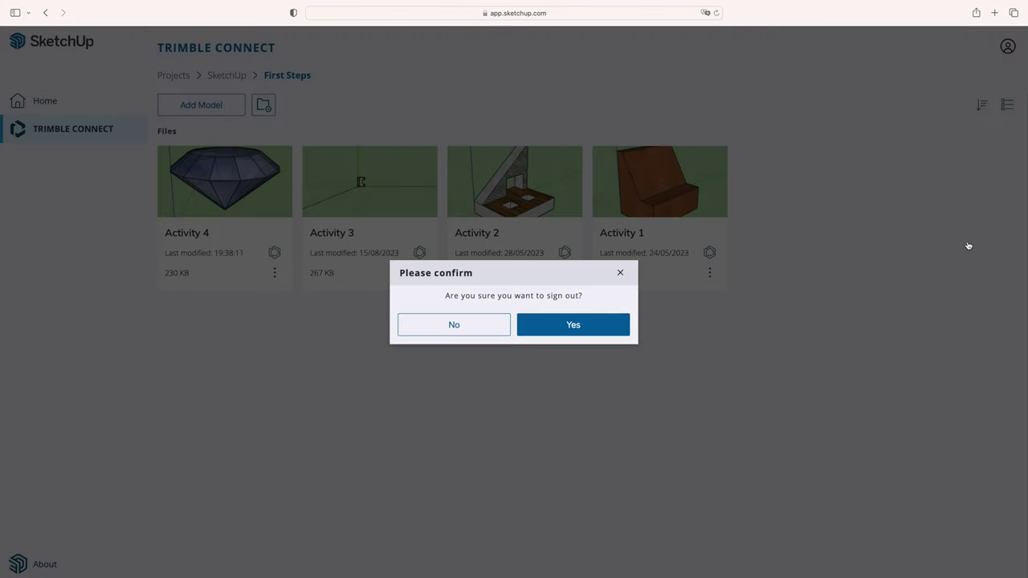
pyautogui.click(587, 327)
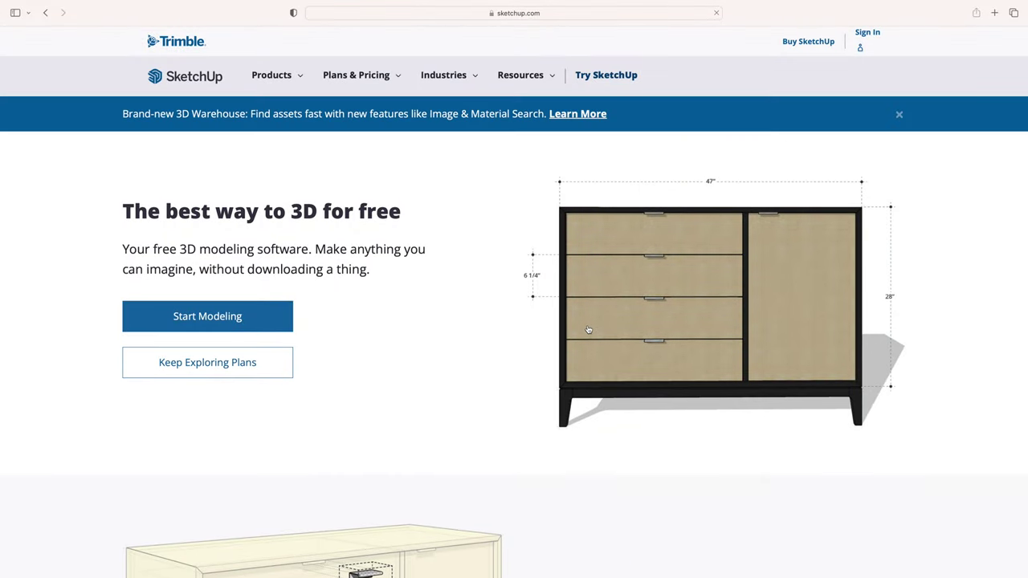